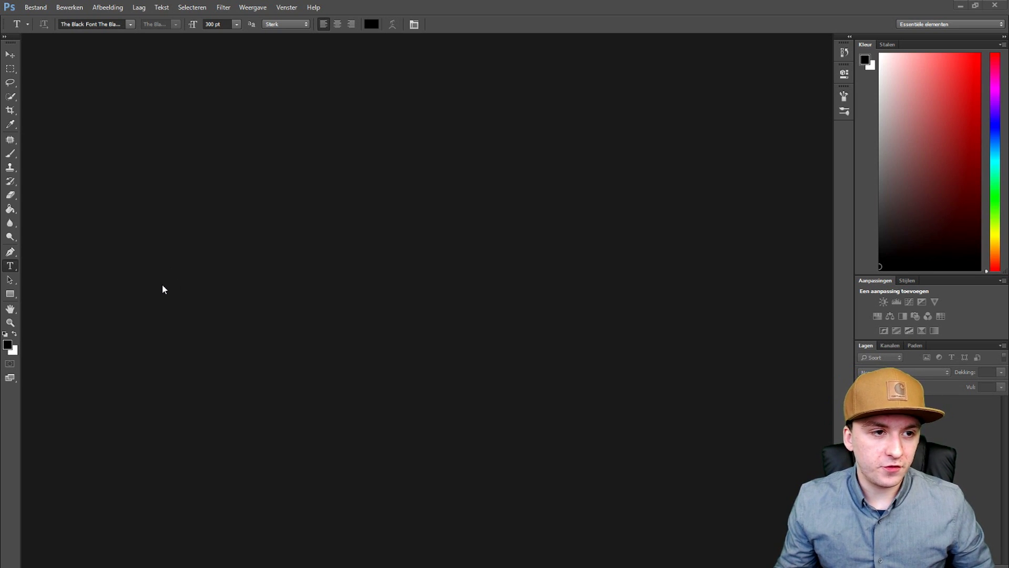
- Create a new 1920 × 1080 px document with a white background via File > New
{"action": "left_click", "coordinate": [38, 7]}
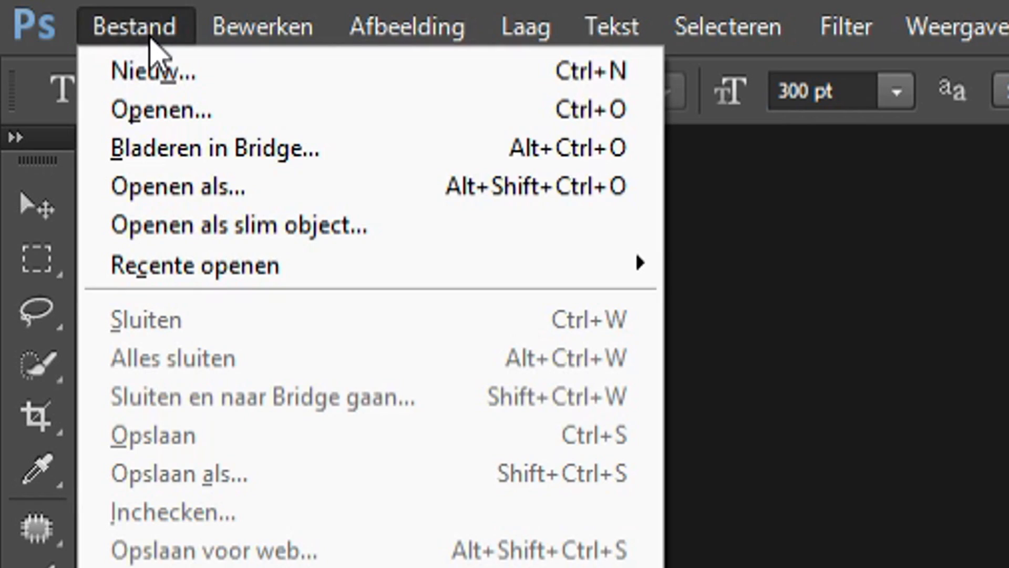
{"action": "left_click", "coordinate": [42, 19]}
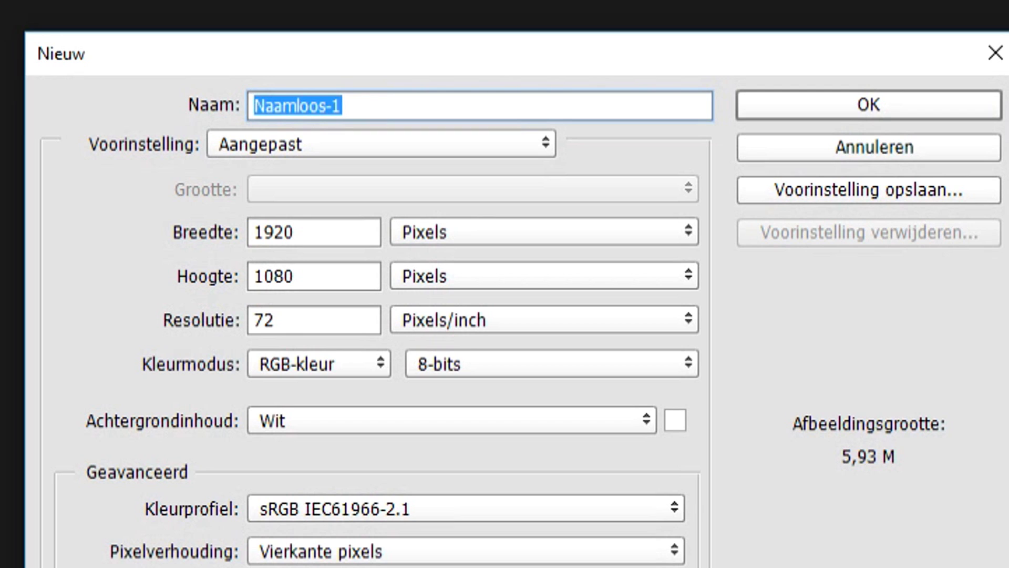
{"action": "left_click", "coordinate": [326, 238]}
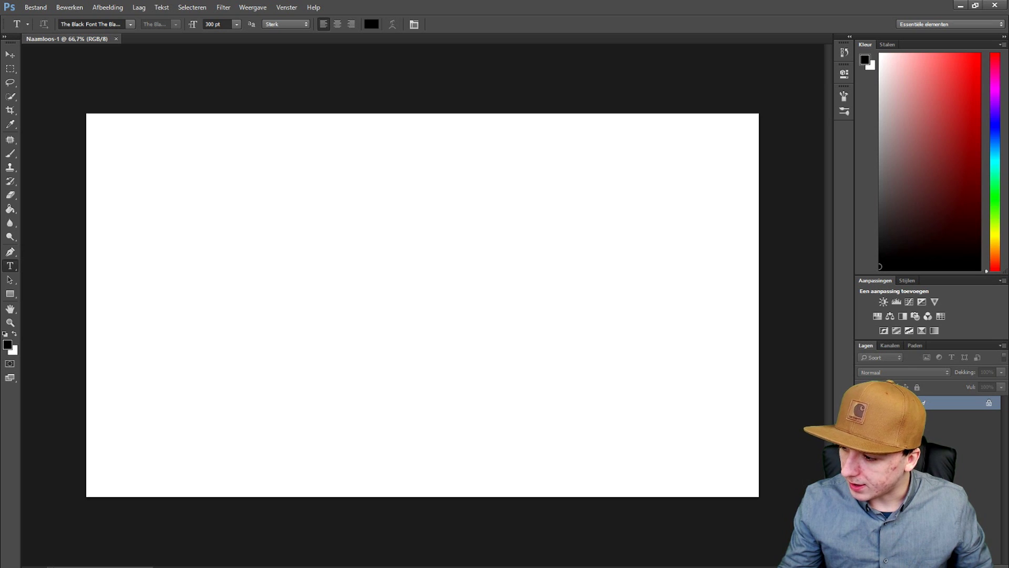
{"action": "key", "text": "alt+Tab"}
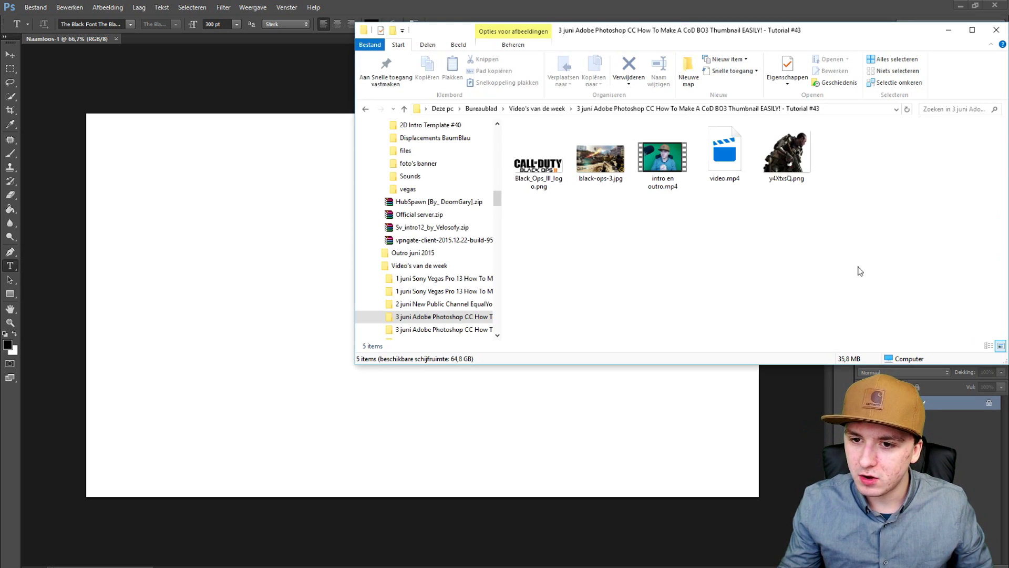
- Drag black-ops-3.jpg onto the canvas, snap it top-left and scale it to fill the canvas
{"action": "left_click", "coordinate": [600, 167]}
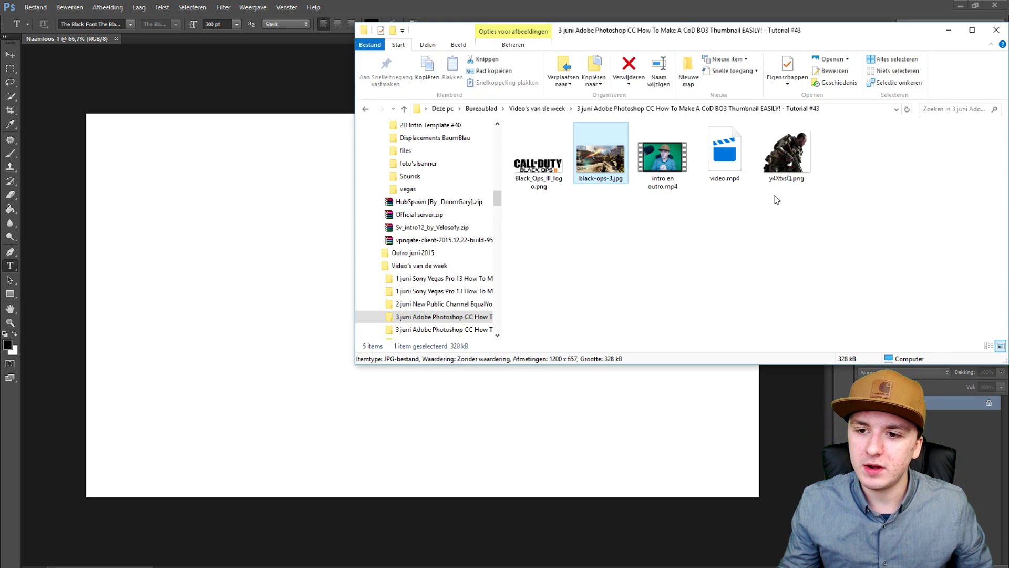
{"action": "left_click", "coordinate": [791, 167]}
{"action": "left_click", "coordinate": [532, 178]}
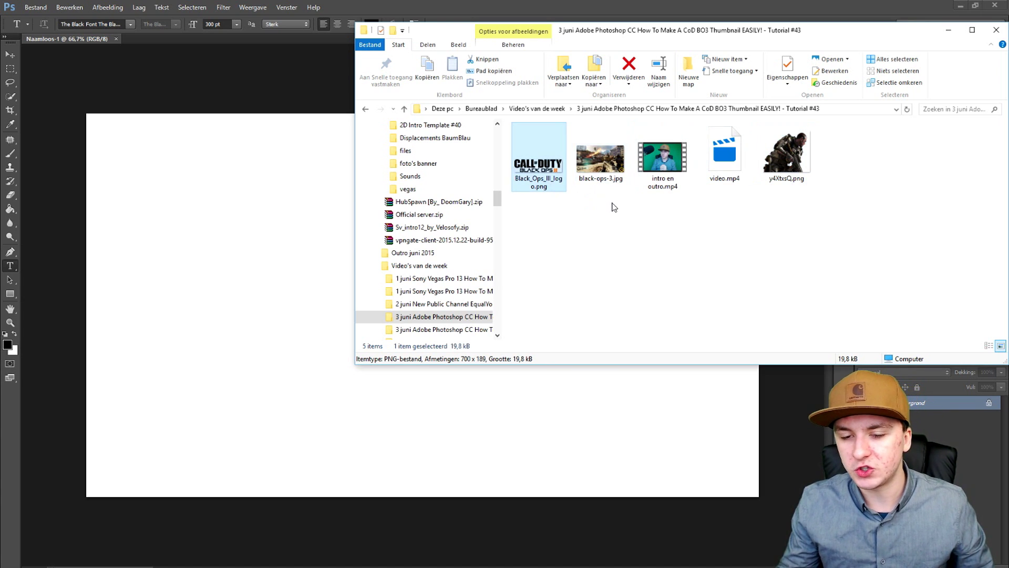
{"action": "left_click_drag", "start_coordinate": [608, 167], "coordinate": [221, 225]}
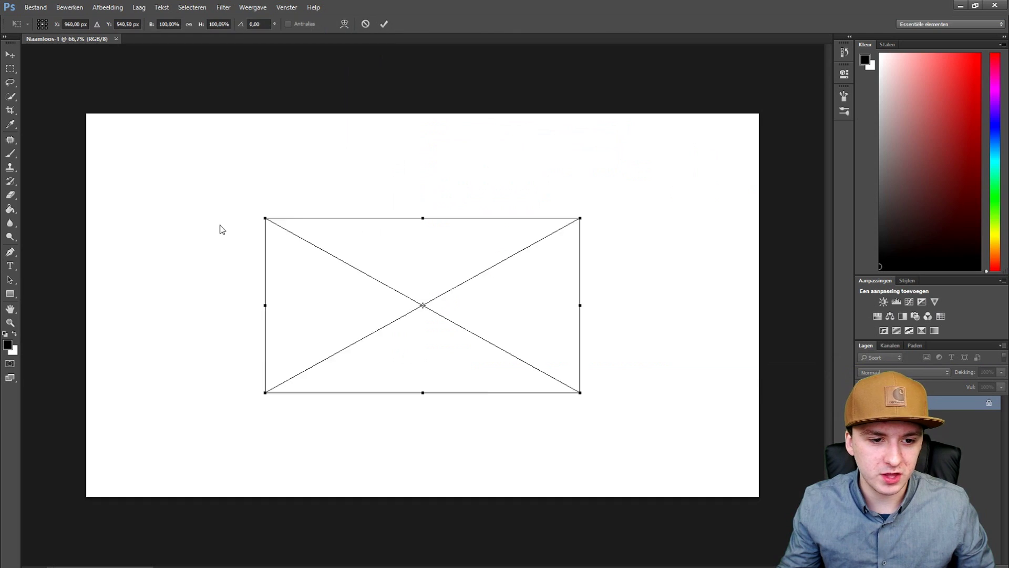
{"action": "left_click_drag", "start_coordinate": [404, 262], "coordinate": [228, 162]}
{"action": "left_click_drag", "start_coordinate": [403, 288], "coordinate": [776, 504]}
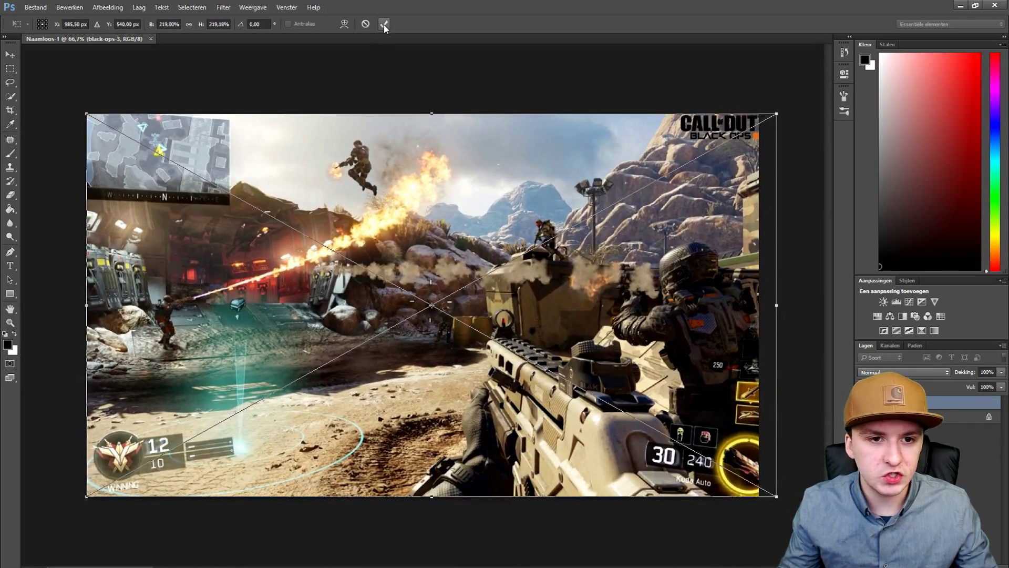
{"action": "left_click", "coordinate": [384, 25]}
{"action": "left_click_drag", "start_coordinate": [500, 160], "coordinate": [492, 156]}
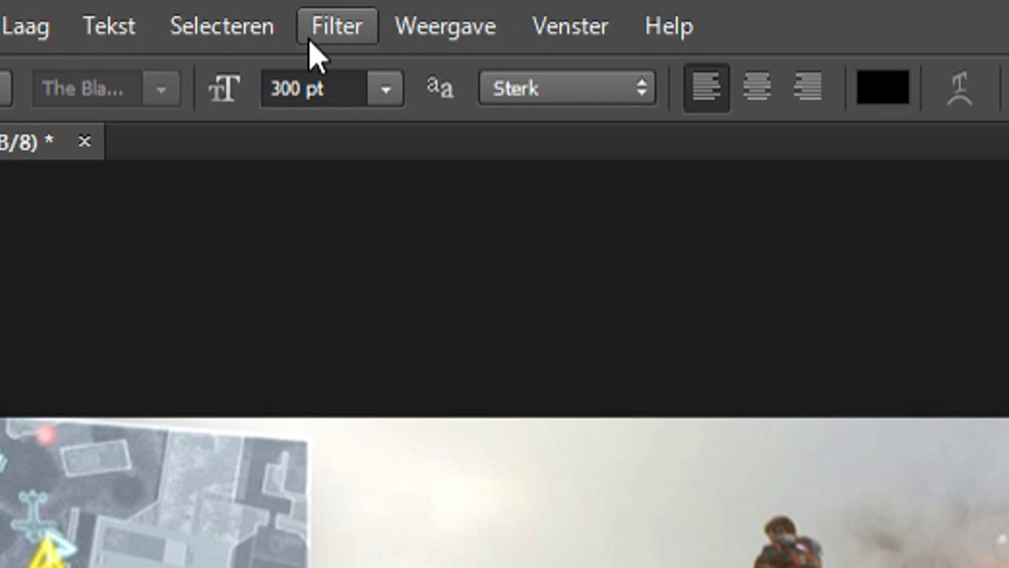
- Apply a Gaussian Blur with a large radius to the gameplay screenshot layer
{"action": "left_click", "coordinate": [220, 9]}
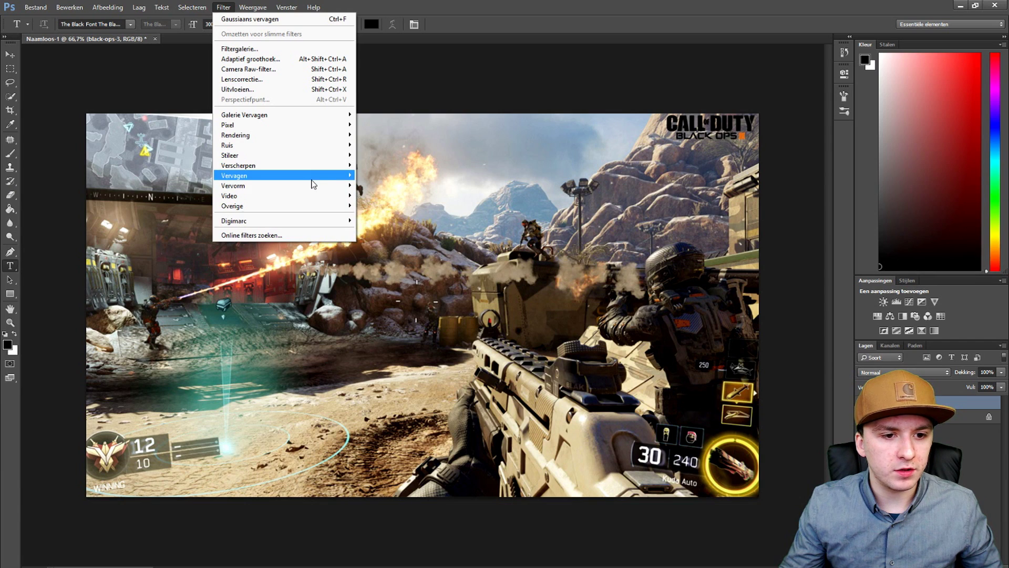
{"action": "mouse_move", "coordinate": [314, 183]}
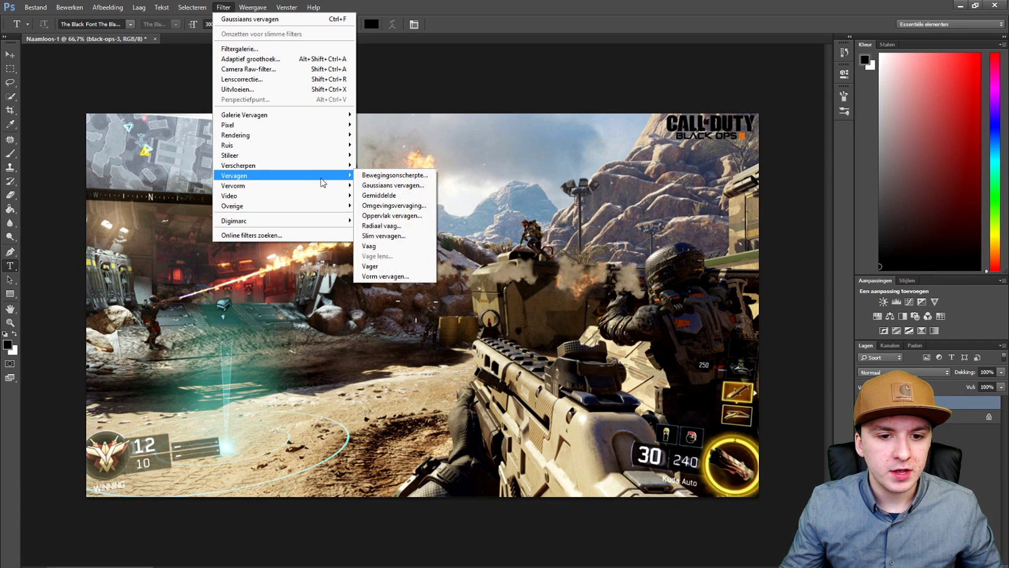
{"action": "left_click", "coordinate": [412, 185]}
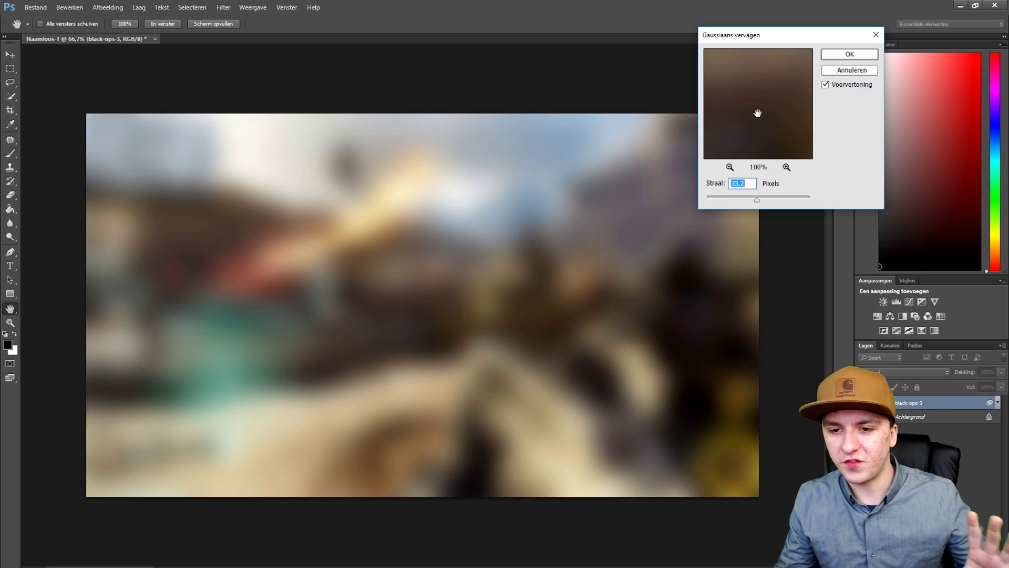
{"action": "mouse_move", "coordinate": [737, 199]}
{"action": "left_mouse_down"}
{"action": "mouse_move", "coordinate": [729, 201]}
{"action": "mouse_move", "coordinate": [748, 202]}
{"action": "left_mouse_up"}
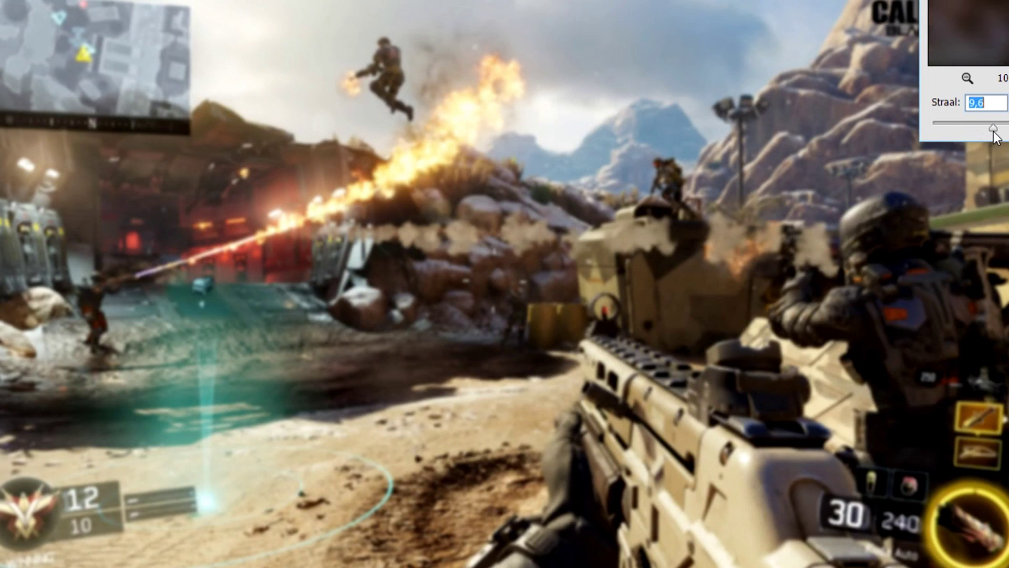
{"action": "left_click_drag", "start_coordinate": [995, 138], "coordinate": [1005, 134]}
{"action": "left_click", "coordinate": [847, 55]}
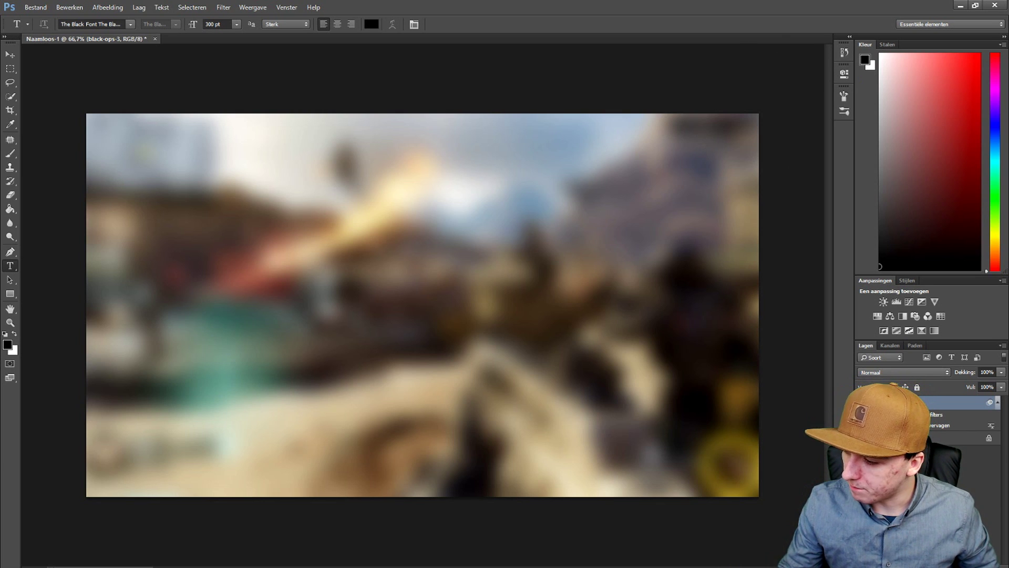
{"action": "key", "text": "alt+Tab"}
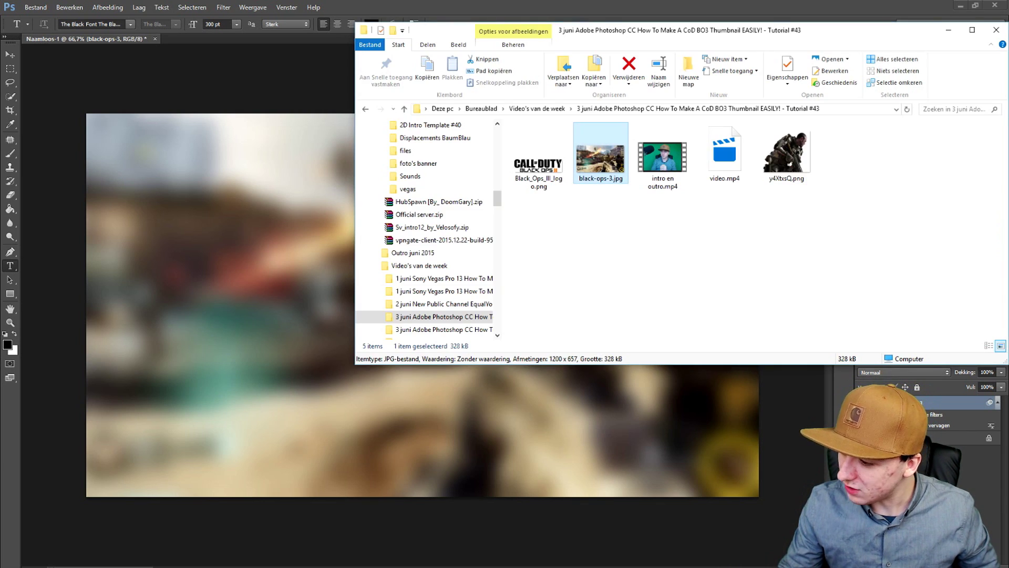
- Place the cut-out man in the black cap, scale him up and position him at the left
{"action": "left_click", "coordinate": [597, 5]}
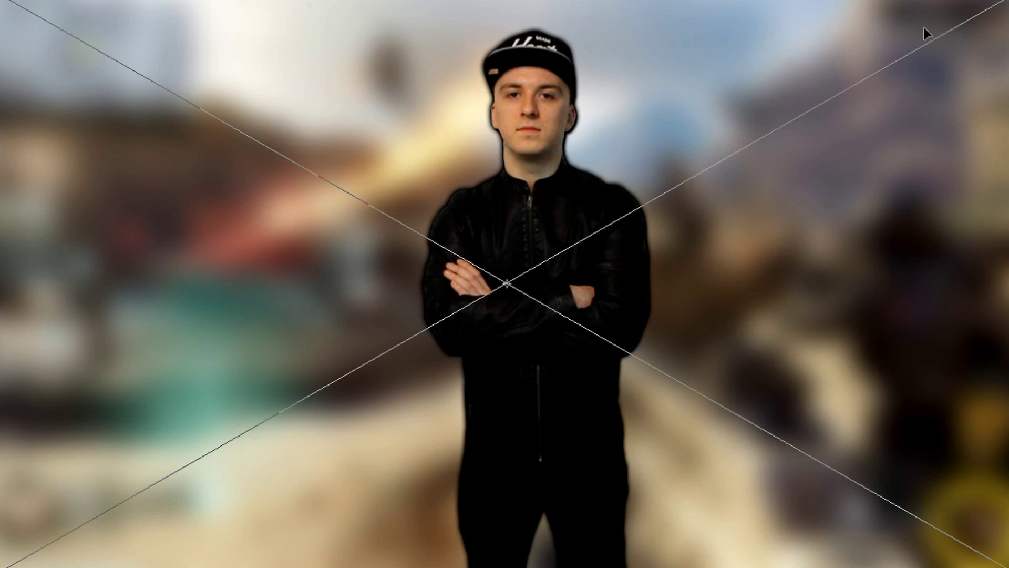
{"action": "left_click_drag", "start_coordinate": [853, 53], "coordinate": [565, 355]}
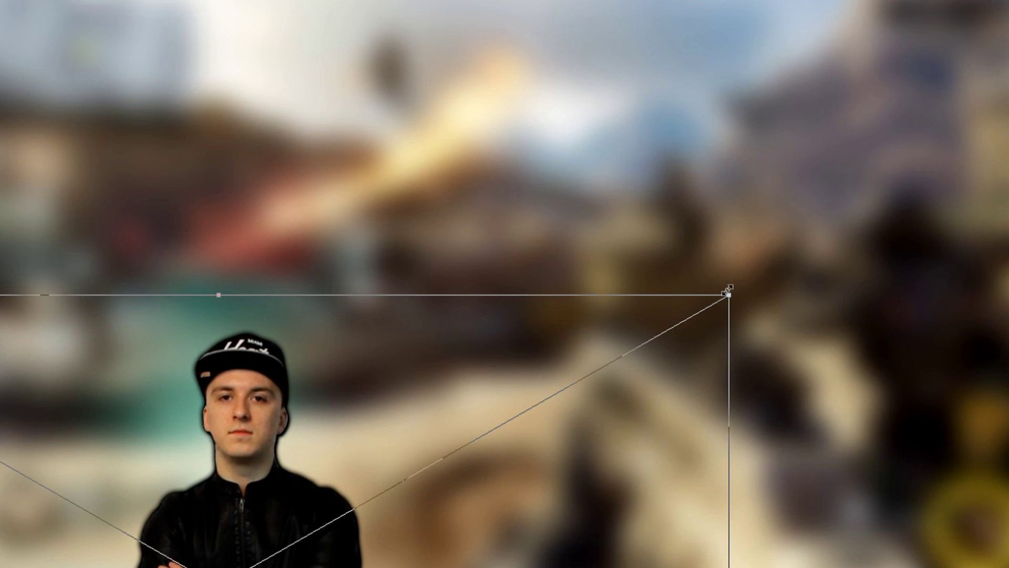
{"action": "left_click_drag", "start_coordinate": [727, 290], "coordinate": [1006, 55]}
{"action": "left_click_drag", "start_coordinate": [806, 124], "coordinate": [376, 202]}
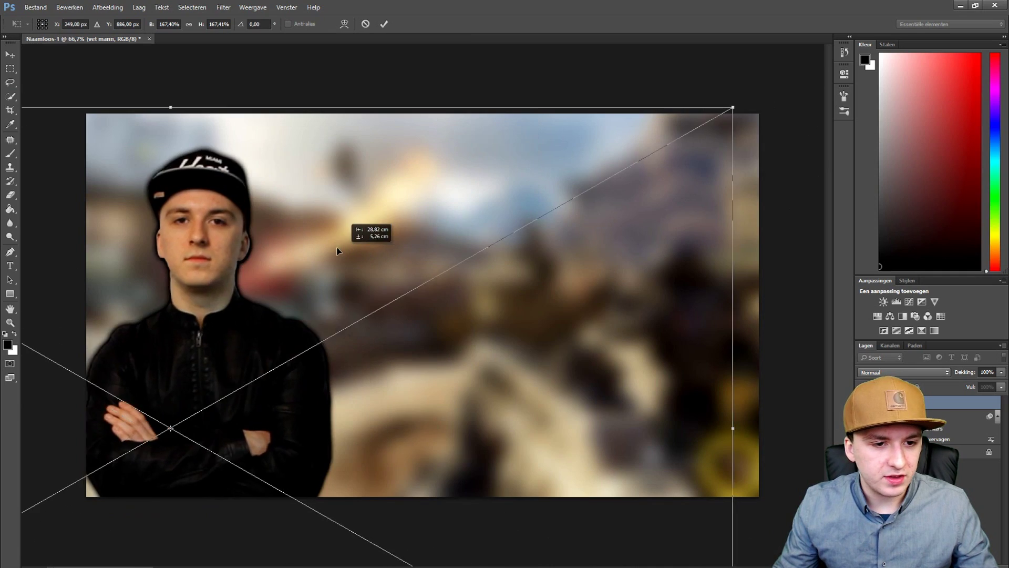
{"action": "left_click_drag", "start_coordinate": [338, 251], "coordinate": [352, 219]}
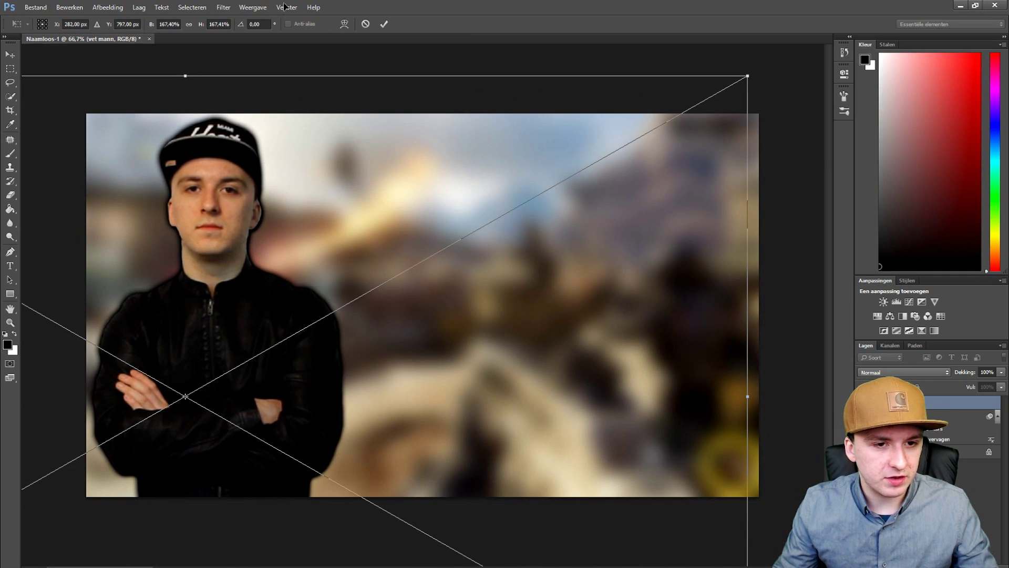
{"action": "left_click", "coordinate": [384, 24]}
{"action": "key", "text": "t"}
{"action": "left_click_drag", "start_coordinate": [199, 395], "coordinate": [210, 401]}
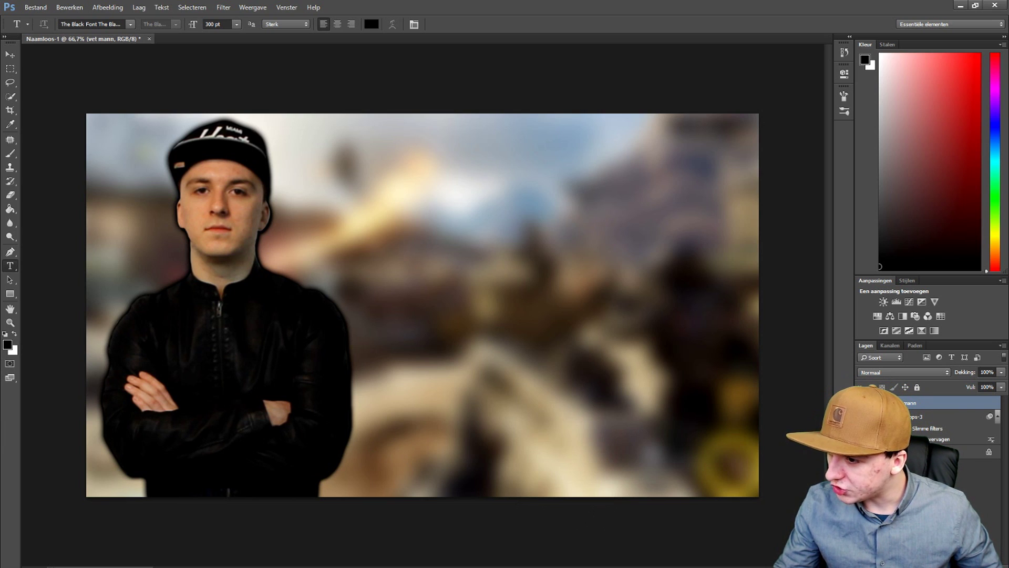
{"action": "key", "text": "alt+Tab"}
- Browse from the Desktop through 'Video's van de week' to the tutorial's image folder
{"action": "key", "text": "alt+Left"}
{"action": "key", "text": "alt+Left"}
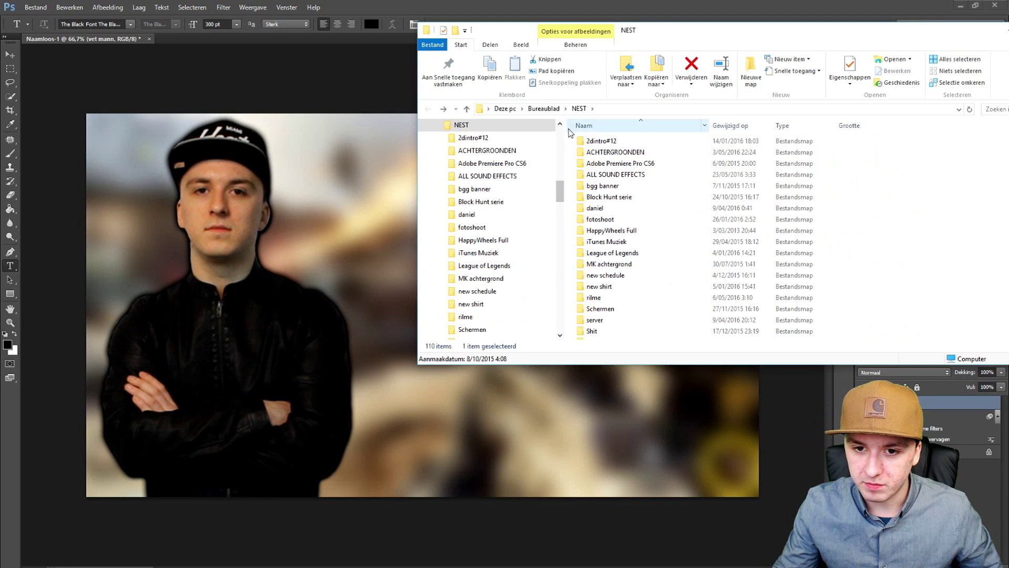
{"action": "left_click", "coordinate": [544, 109]}
{"action": "double_click", "coordinate": [742, 176]}
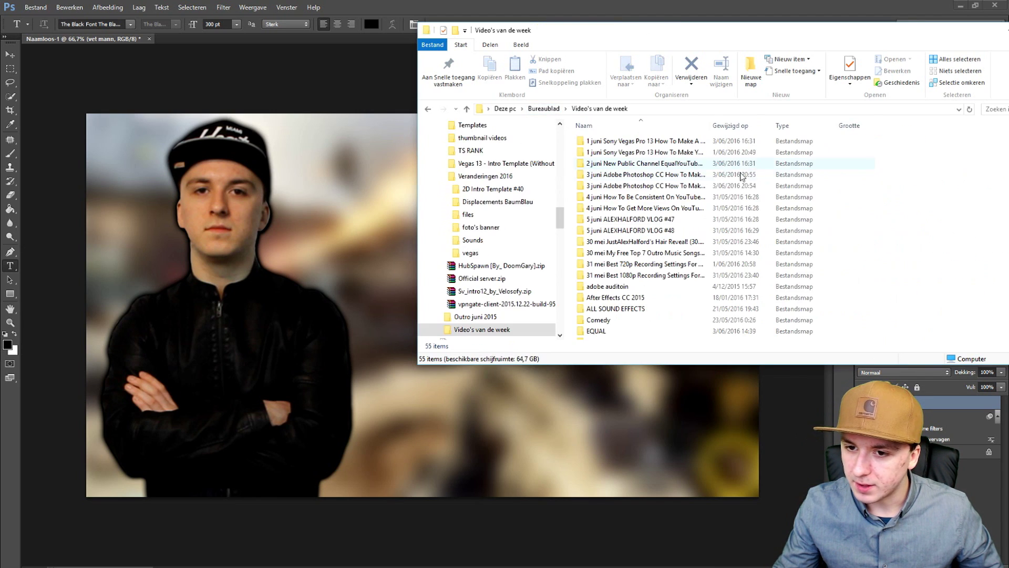
{"action": "double_click", "coordinate": [703, 174]}
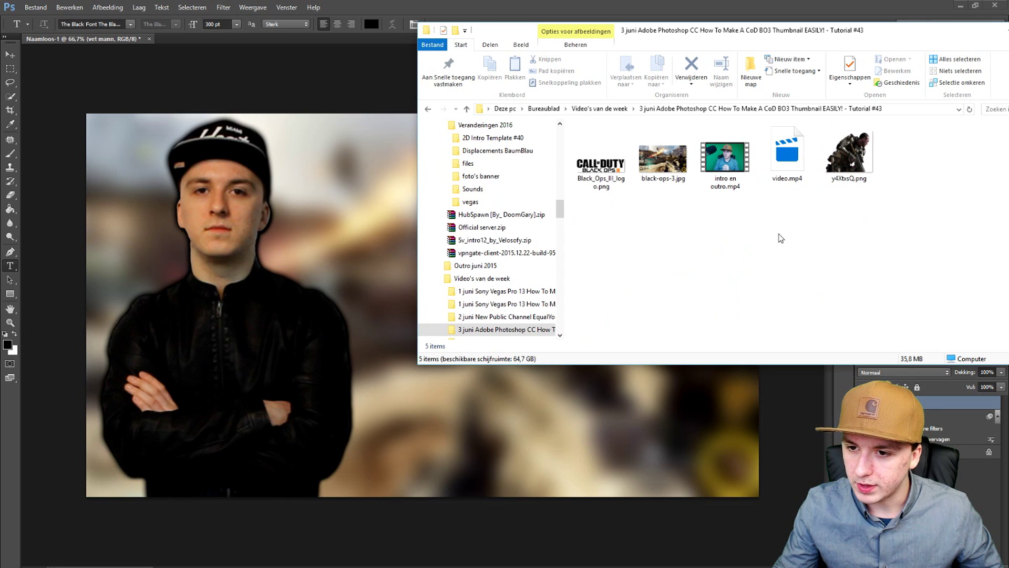
- Place the y4XtxsQ.png soldier, enlarge it and move its layer beneath the man
{"action": "left_click_drag", "start_coordinate": [849, 158], "coordinate": [299, 210]}
{"action": "left_click_drag", "start_coordinate": [457, 271], "coordinate": [411, 380]}
{"action": "left_click_drag", "start_coordinate": [472, 332], "coordinate": [778, 221]}
{"action": "left_click_drag", "start_coordinate": [564, 266], "coordinate": [412, 269]}
{"action": "left_click", "coordinate": [385, 24]}
{"action": "left_click_drag", "start_coordinate": [388, 320], "coordinate": [254, 328]}
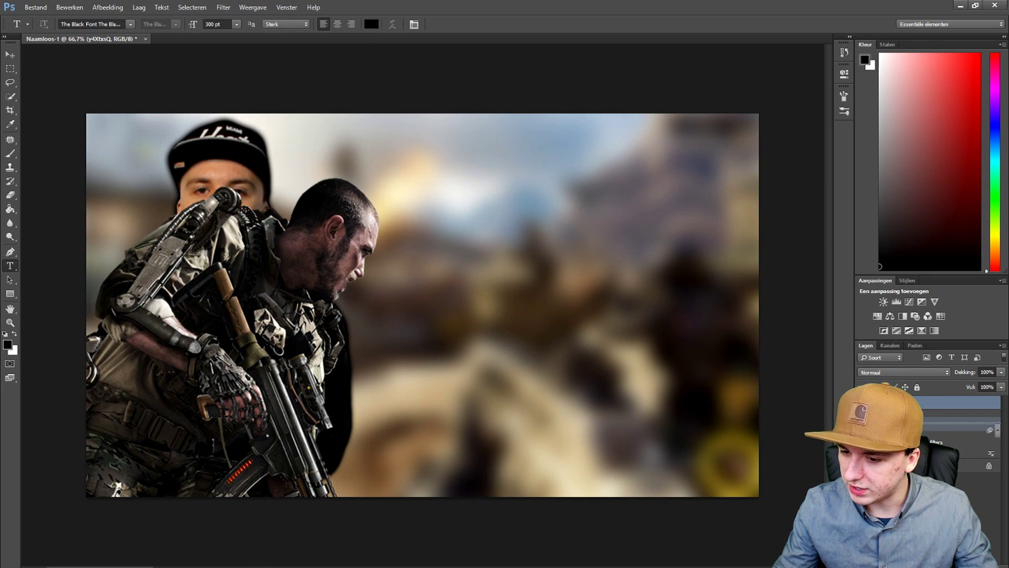
{"action": "left_click_drag", "start_coordinate": [888, 403], "coordinate": [888, 422]}
{"action": "left_click_drag", "start_coordinate": [301, 264], "coordinate": [359, 249]}
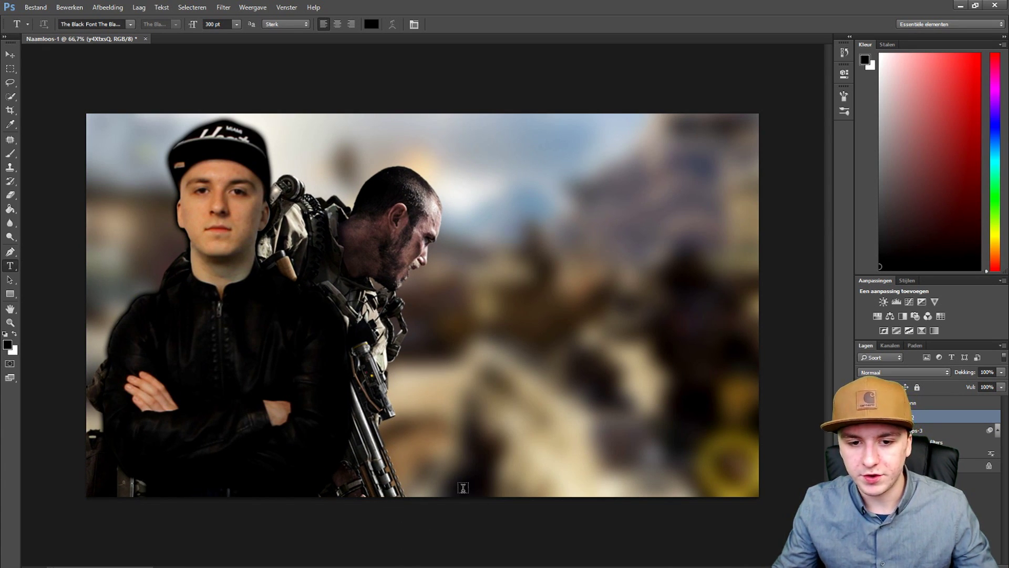
- Drag Black_Ops_III_logo.png into the document and move it to the upper right
{"action": "key", "text": "alt+Tab"}
{"action": "left_click_drag", "start_coordinate": [601, 165], "coordinate": [526, 410]}
{"action": "left_click_drag", "start_coordinate": [456, 293], "coordinate": [633, 157]}
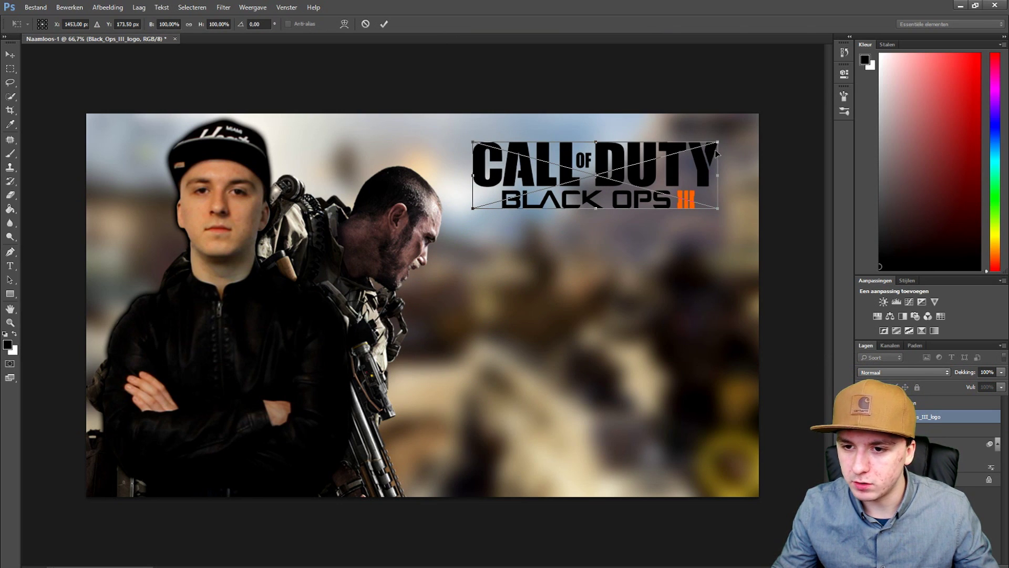
- Enlarge the Black Ops III logo with its corner handle and commit
{"action": "left_click_drag", "start_coordinate": [715, 143], "coordinate": [643, 154]}
{"action": "left_click", "coordinate": [384, 23]}
{"action": "key", "text": "t"}
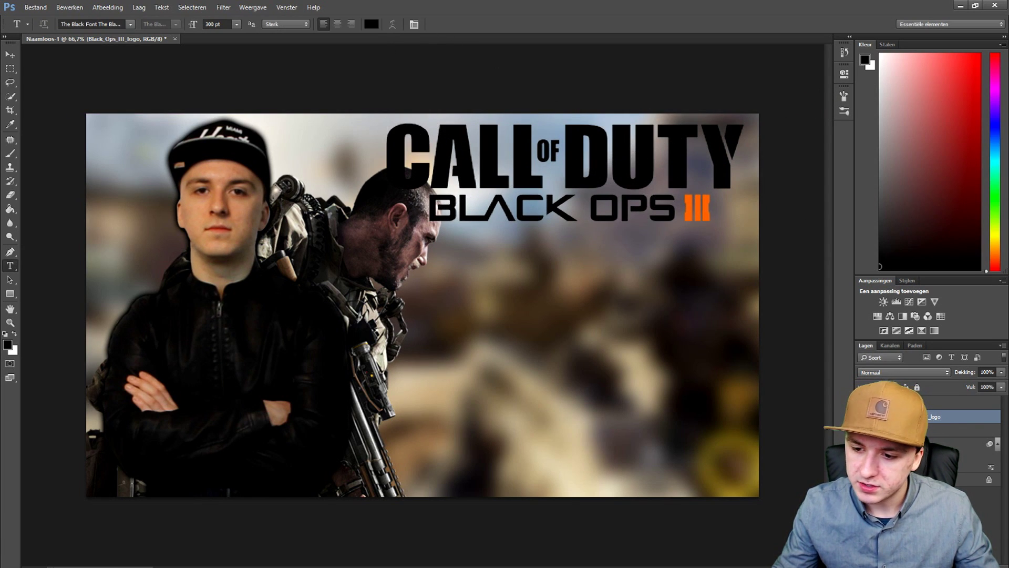
- Free Transform the soldier photo larger and shift it left, tucked behind the man
{"action": "left_click", "coordinate": [69, 7]}
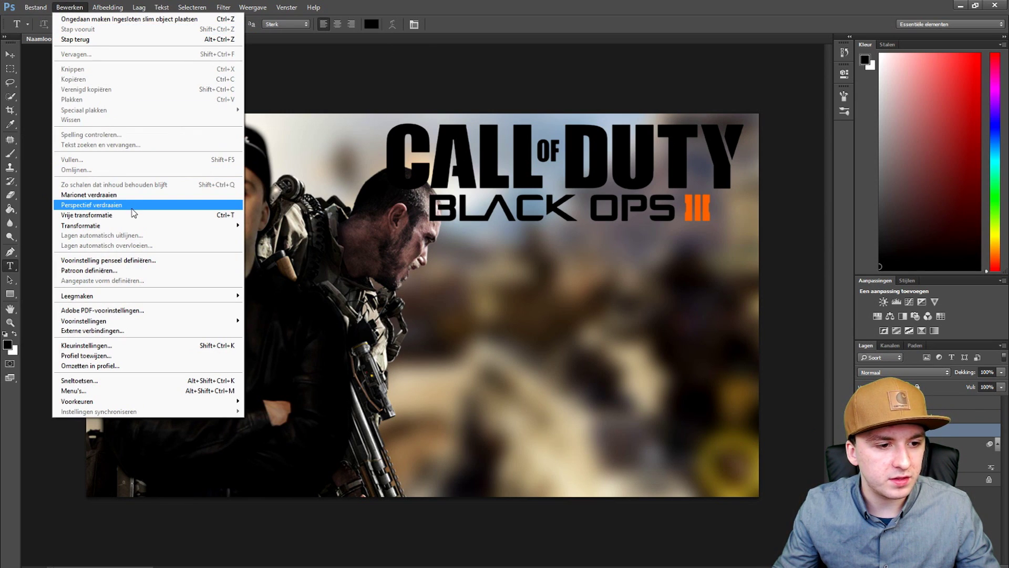
{"action": "left_click", "coordinate": [132, 215]}
{"action": "left_click_drag", "start_coordinate": [470, 143], "coordinate": [530, 113]}
{"action": "left_click_drag", "start_coordinate": [386, 200], "coordinate": [287, 192]}
{"action": "left_click", "coordinate": [384, 25]}
{"action": "key", "text": "t"}
{"action": "left_click_drag", "start_coordinate": [320, 222], "coordinate": [311, 229]}
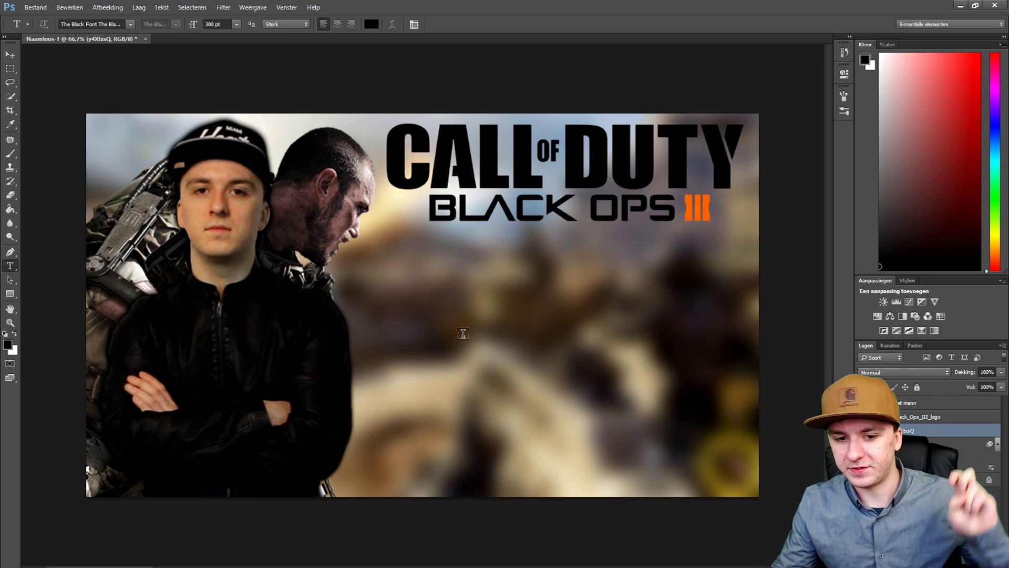
- Type 'WHY DID YOU', set it to 200 pt and move it lower on the thumbnail
{"action": "left_click", "coordinate": [458, 351]}
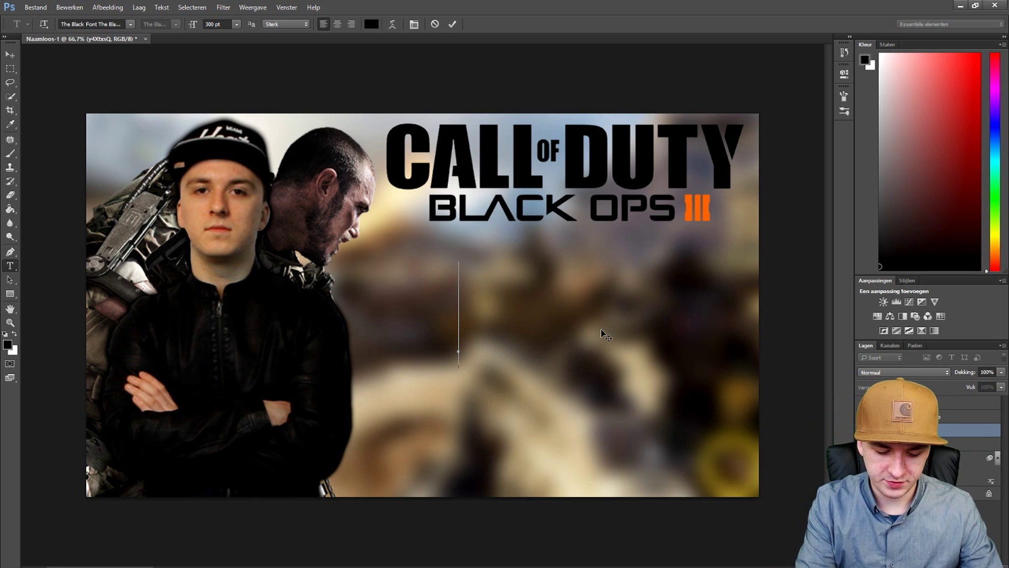
{"action": "type", "text": "WHY DI"}
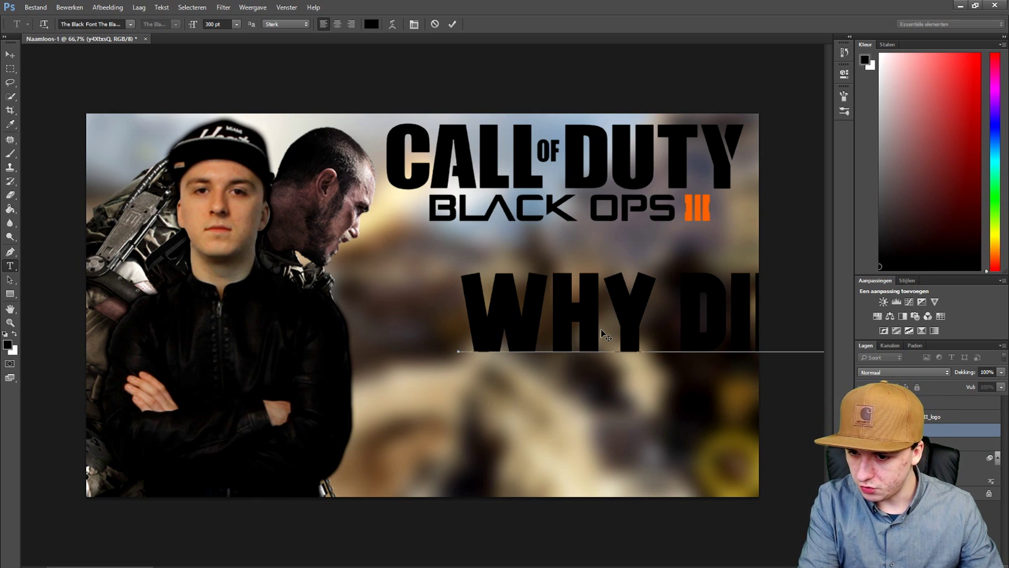
{"action": "left_click_drag", "start_coordinate": [610, 314], "coordinate": [433, 304]}
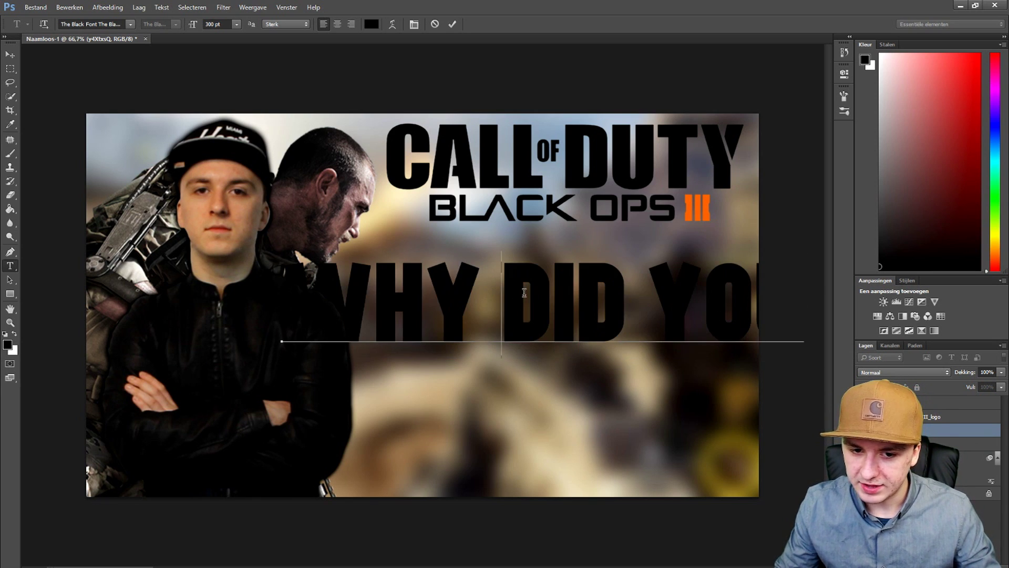
{"action": "double_click", "coordinate": [520, 288]}
{"action": "key", "text": "ctrl+a"}
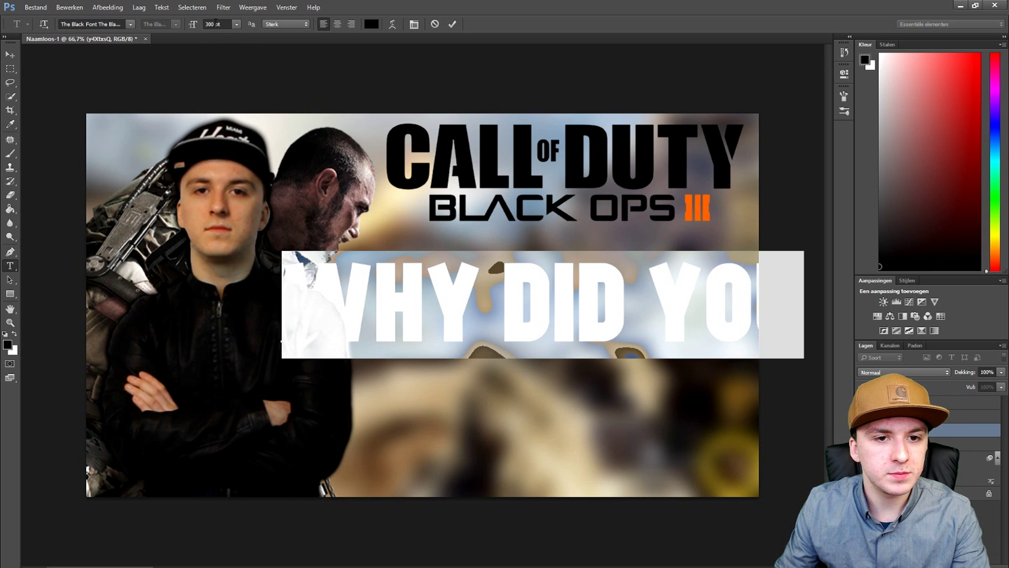
{"action": "left_click", "coordinate": [225, 22]}
{"action": "type", "text": "200"}
{"action": "key", "text": "Return"}
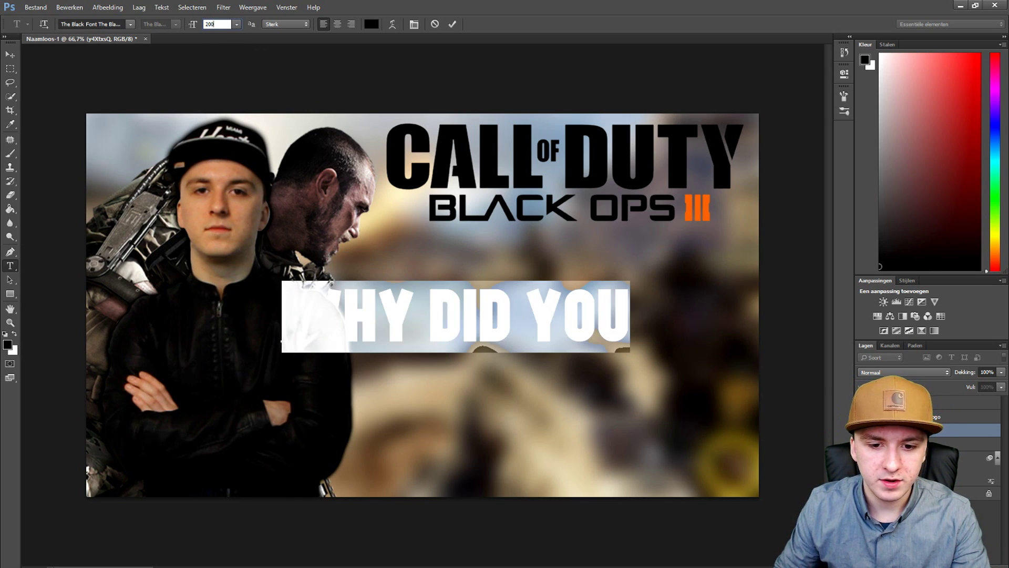
{"action": "left_click", "coordinate": [453, 23]}
{"action": "left_click_drag", "start_coordinate": [583, 304], "coordinate": [584, 382]}
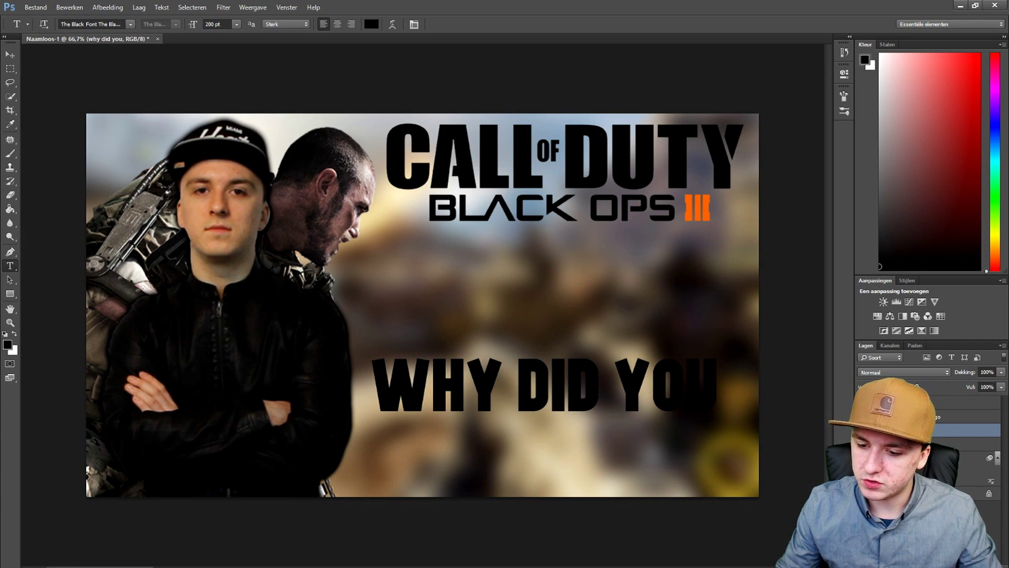
{"action": "right_click", "coordinate": [920, 432]}
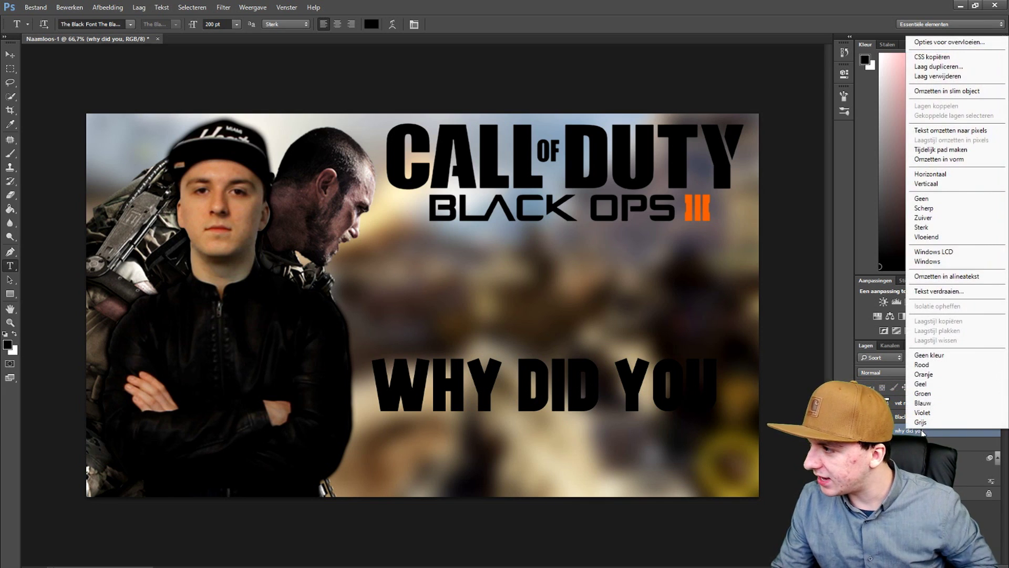
- Enable Stroke and Gradient Overlay on WHY DID YOU, then move it just beneath the logo
{"action": "left_click", "coordinate": [946, 42]}
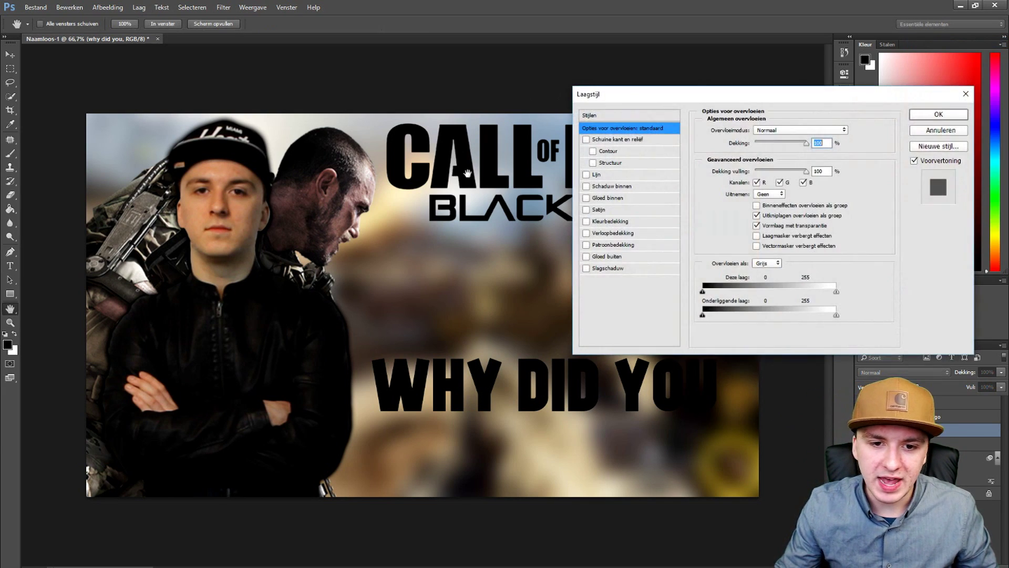
{"action": "left_click", "coordinate": [587, 175]}
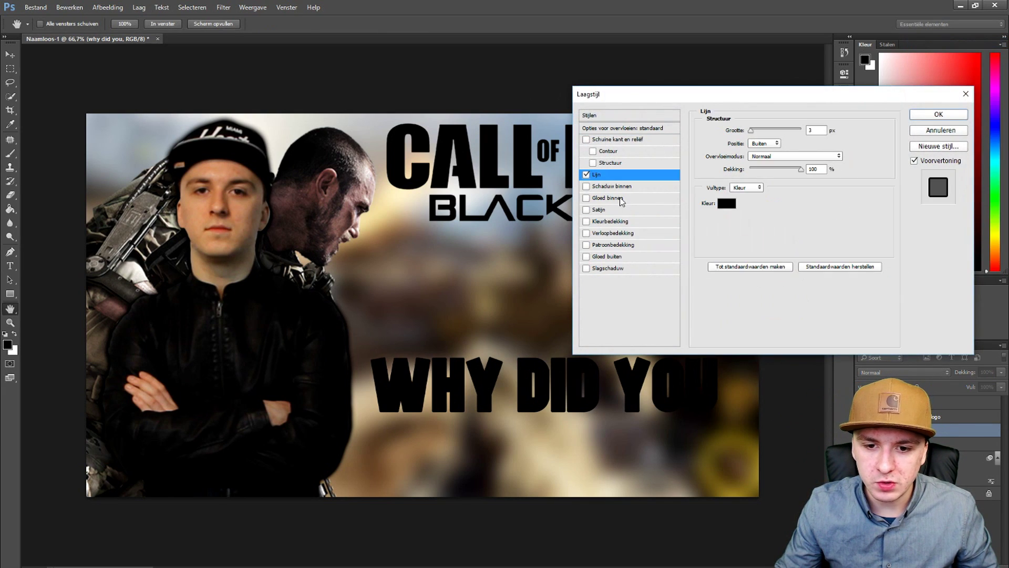
{"action": "left_click", "coordinate": [619, 236]}
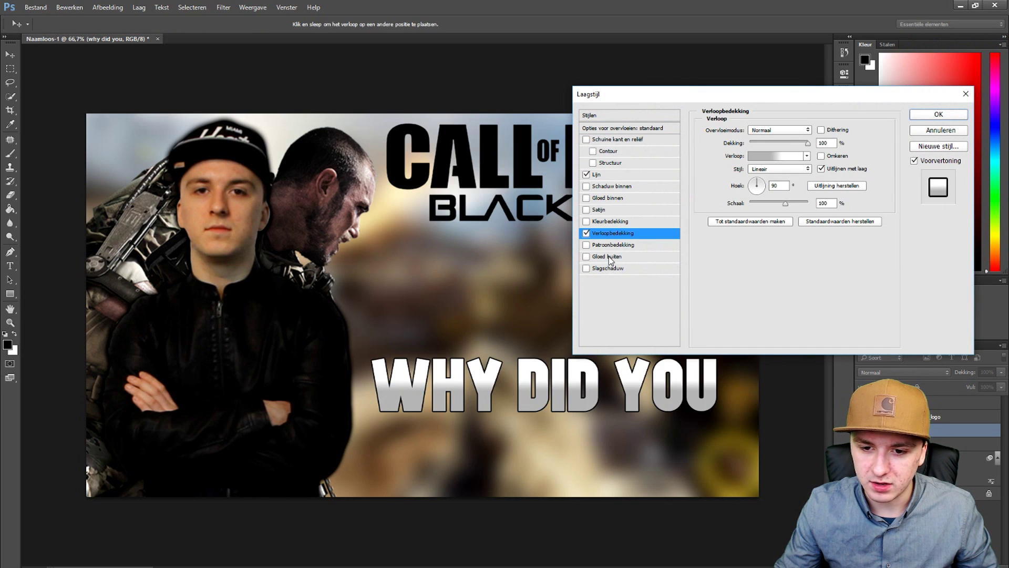
{"action": "left_click", "coordinate": [608, 257]}
{"action": "left_click", "coordinate": [610, 270]}
{"action": "key", "text": "Return"}
{"action": "left_click_drag", "start_coordinate": [540, 388], "coordinate": [554, 302]}
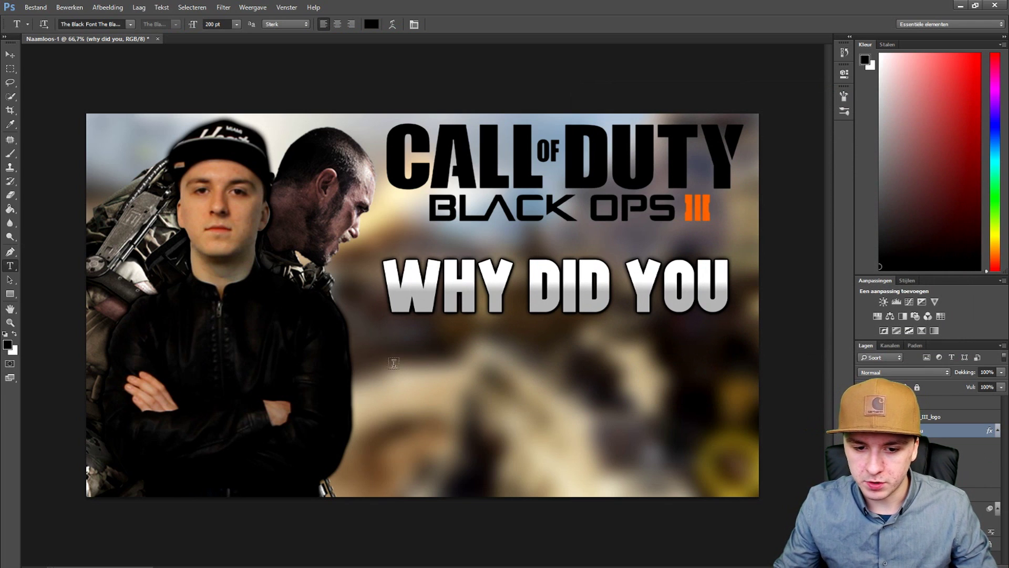
- Duplicate the WHY DID YOU layer below the original and retype it as 'DO THAT?!'
{"action": "right_click", "coordinate": [946, 430]}
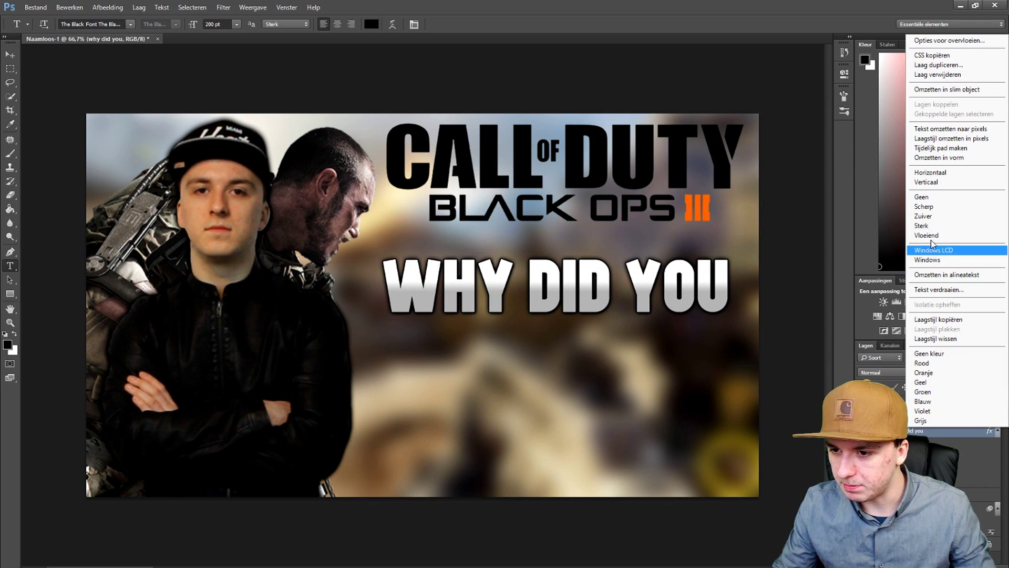
{"action": "left_click", "coordinate": [941, 65]}
{"action": "key", "text": "Return"}
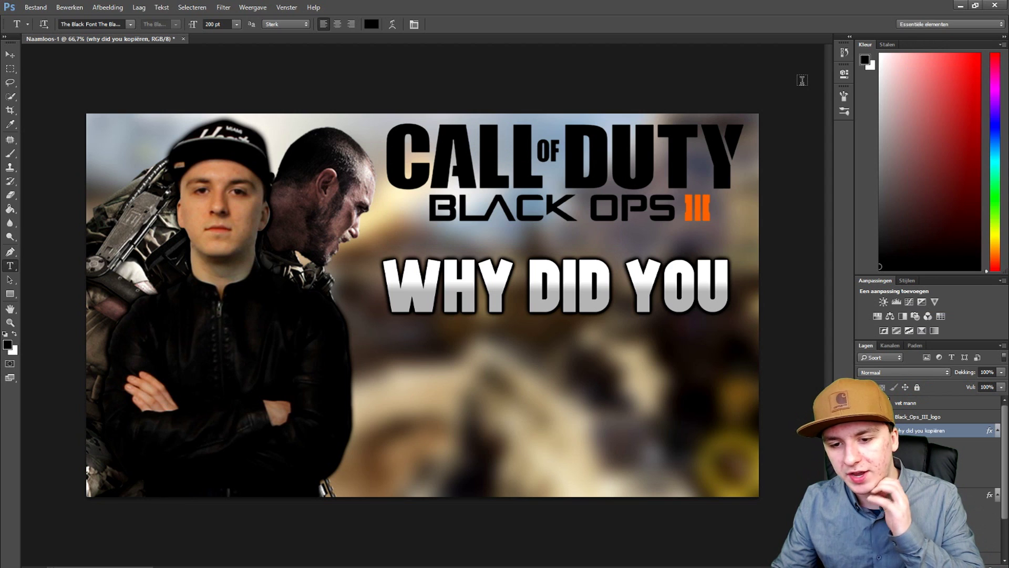
{"action": "left_click_drag", "start_coordinate": [513, 297], "coordinate": [513, 345]}
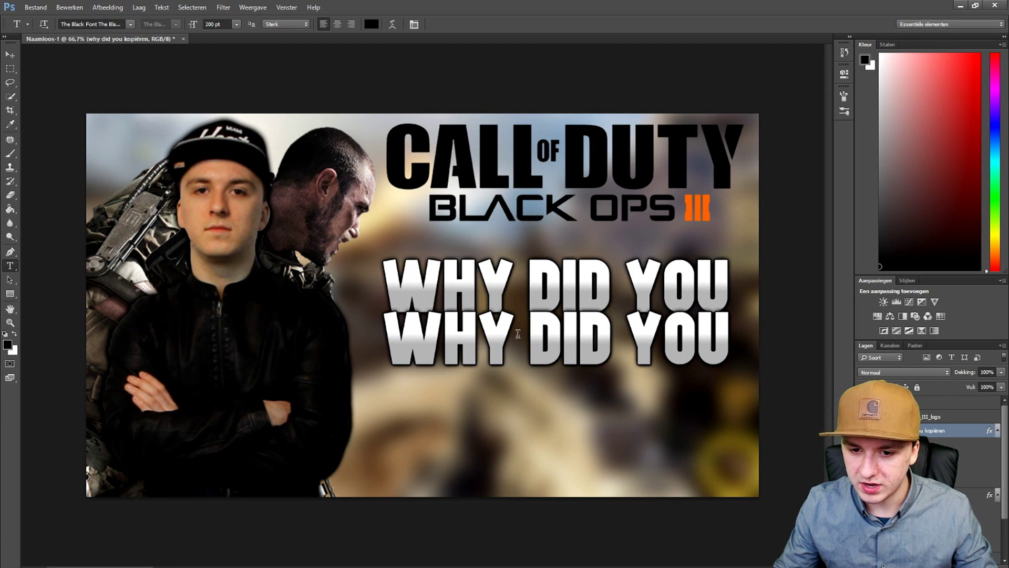
{"action": "triple_click", "coordinate": [516, 330]}
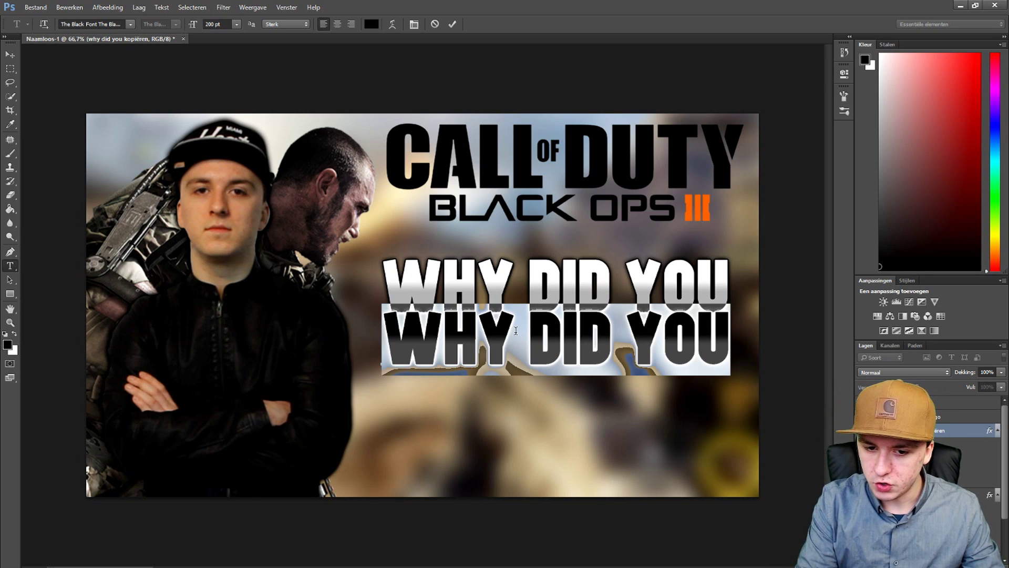
{"action": "type", "text": "DO THAT?"}
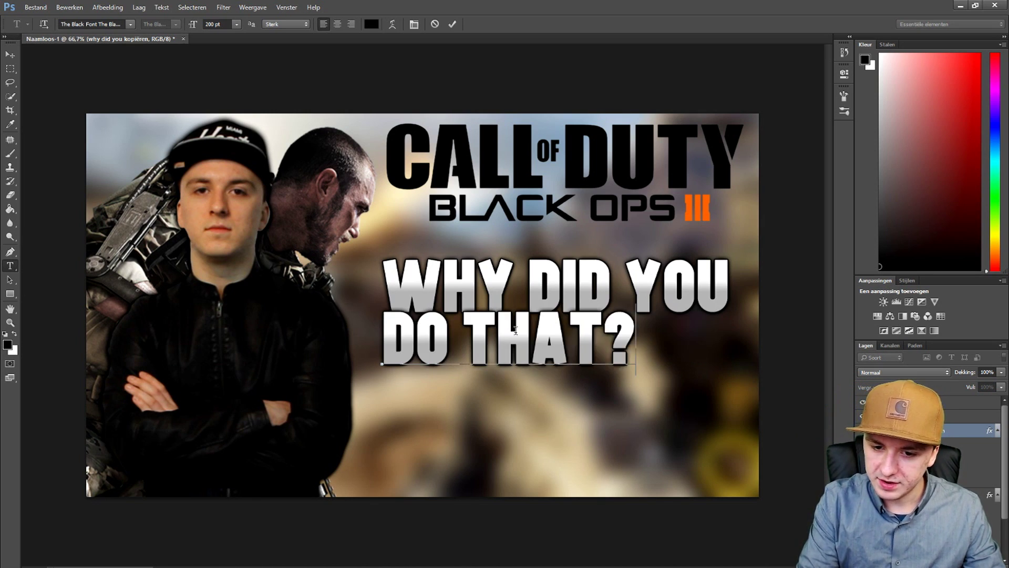
{"action": "type", "text": "!"}
{"action": "left_click_drag", "start_coordinate": [515, 330], "coordinate": [563, 341]}
{"action": "key", "text": "ctrl+Return"}
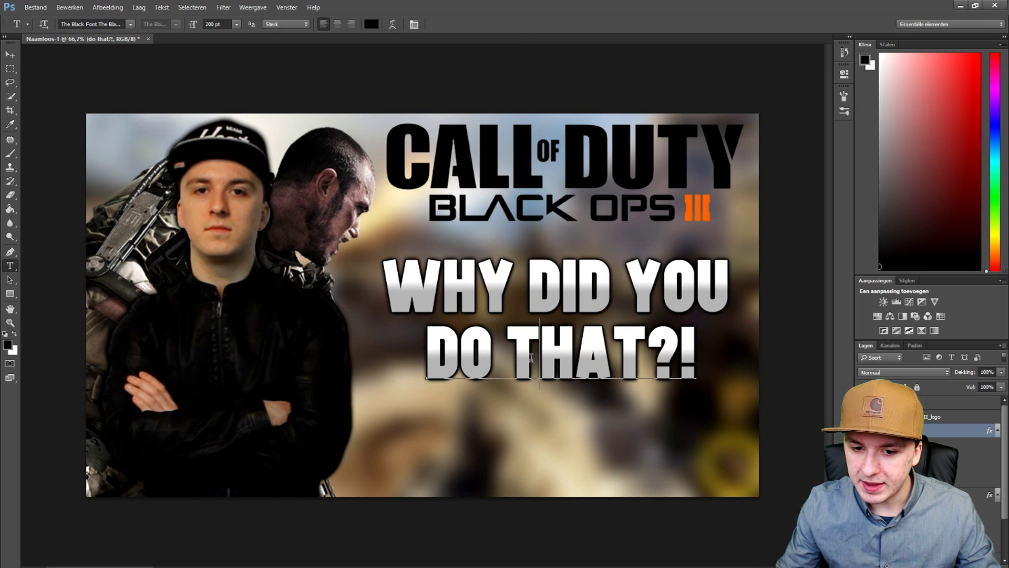
- Set DO THAT?! to 255 pt and centre it directly under WHY DID YOU
{"action": "triple_click", "coordinate": [531, 357]}
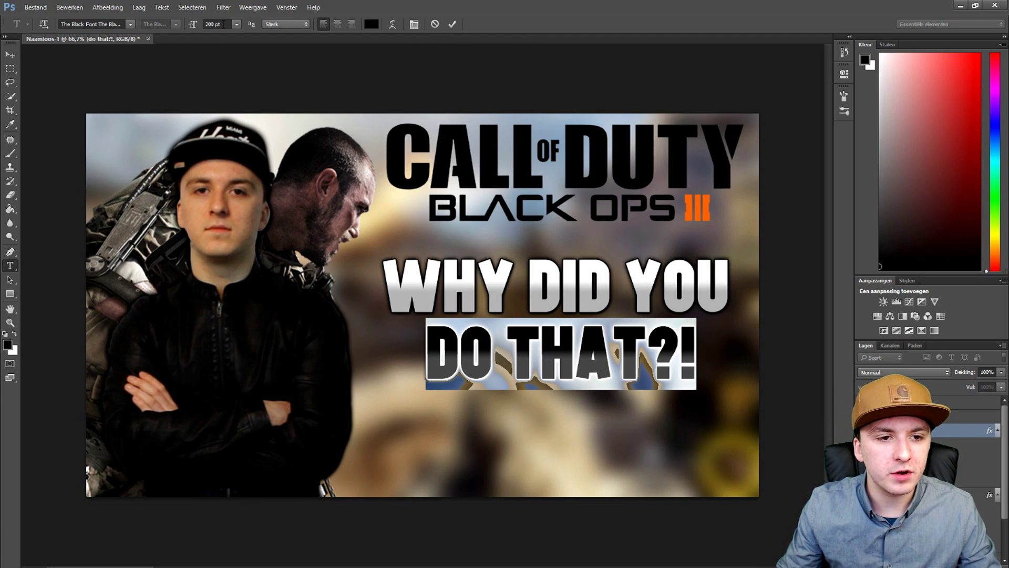
{"action": "type", "text": "250"}
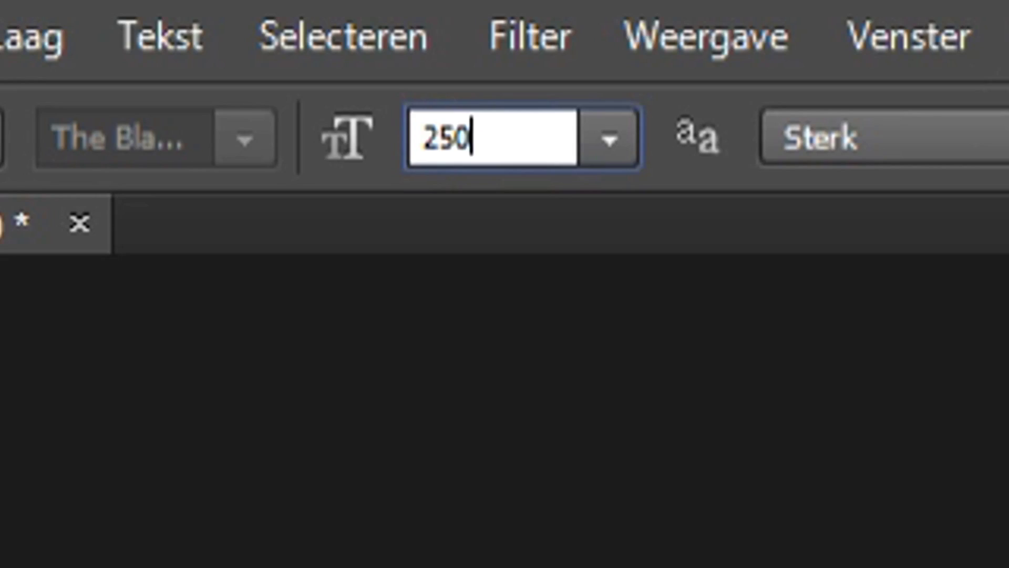
{"action": "key", "text": "BackSpace"}
{"action": "key", "text": "BackSpace"}
{"action": "type", "text": "60"}
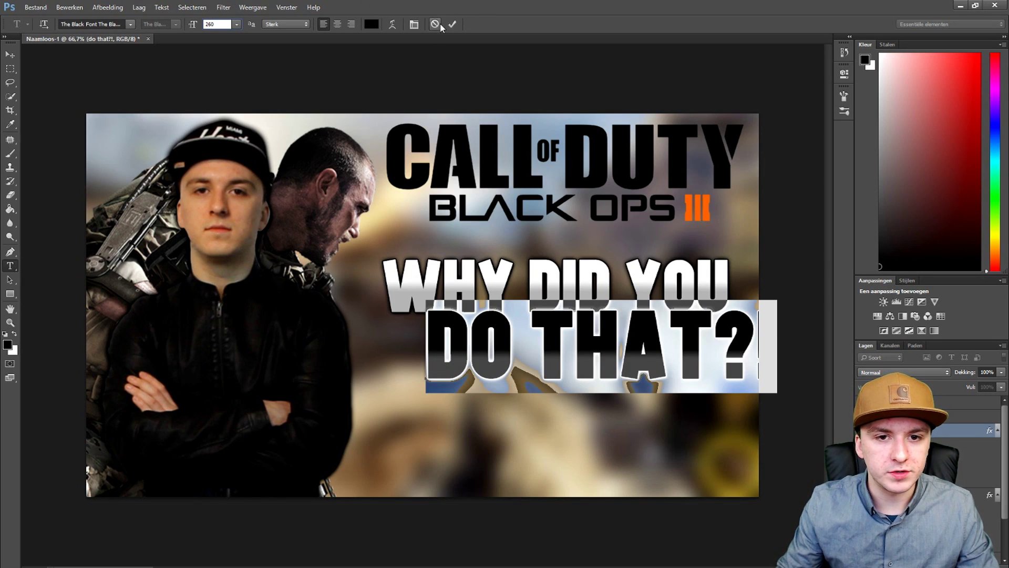
{"action": "key", "text": "ctrl+Return"}
{"action": "left_click_drag", "start_coordinate": [558, 330], "coordinate": [516, 342]}
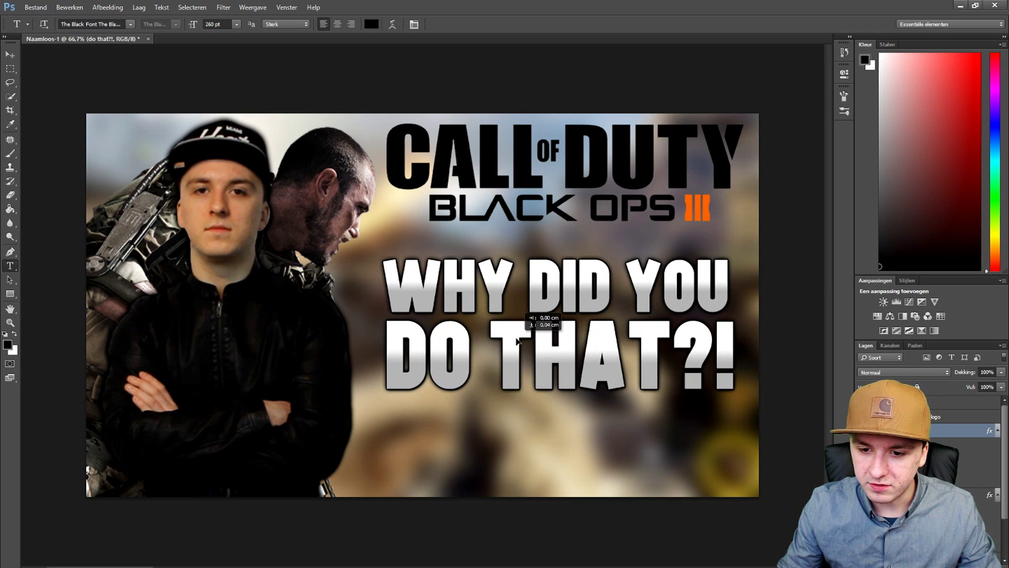
{"action": "triple_click", "coordinate": [532, 347]}
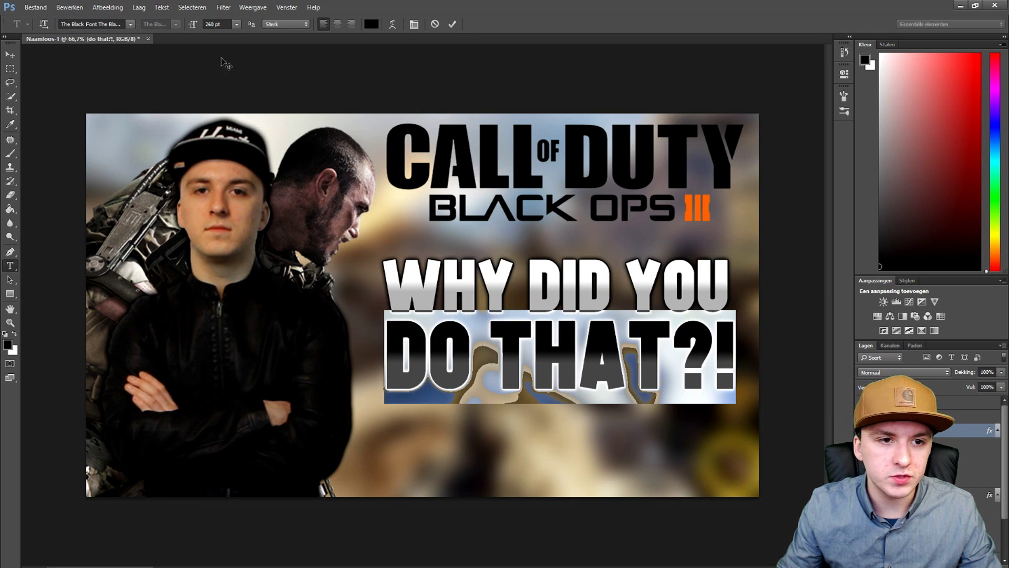
{"action": "type", "text": "255"}
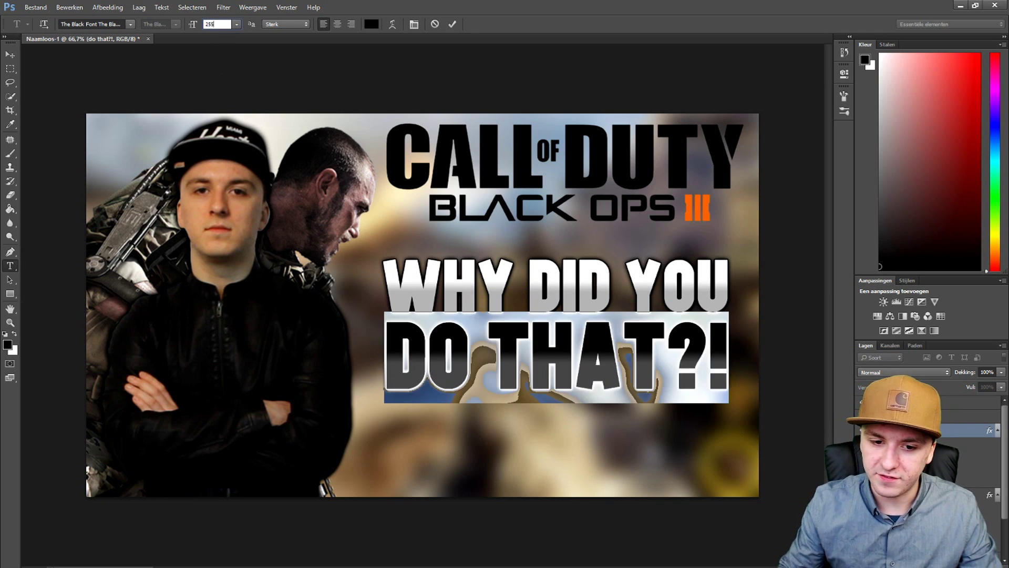
{"action": "key", "text": "Return"}
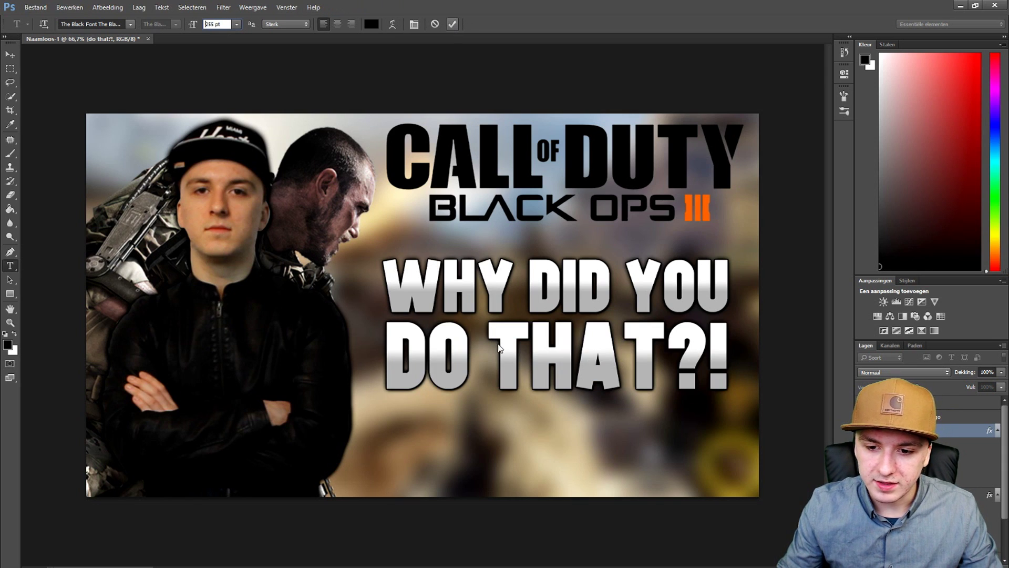
{"action": "left_click_drag", "start_coordinate": [497, 347], "coordinate": [494, 347]}
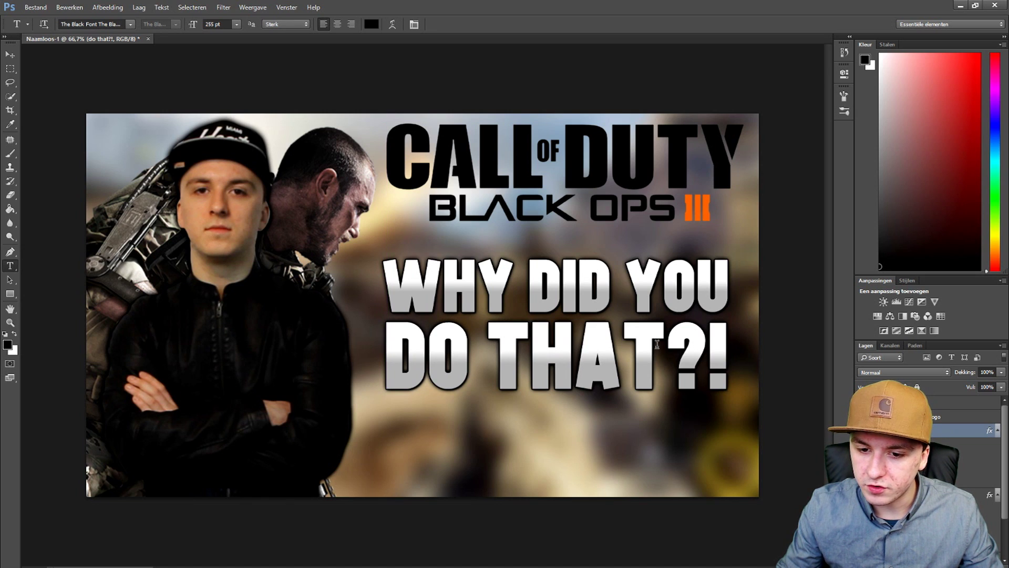
- Give DO THAT?! an Orange, Yellow, Orange Gradient Overlay, then move both text layers down
{"action": "right_click", "coordinate": [934, 432]}
{"action": "left_click", "coordinate": [952, 42]}
{"action": "left_click", "coordinate": [608, 221]}
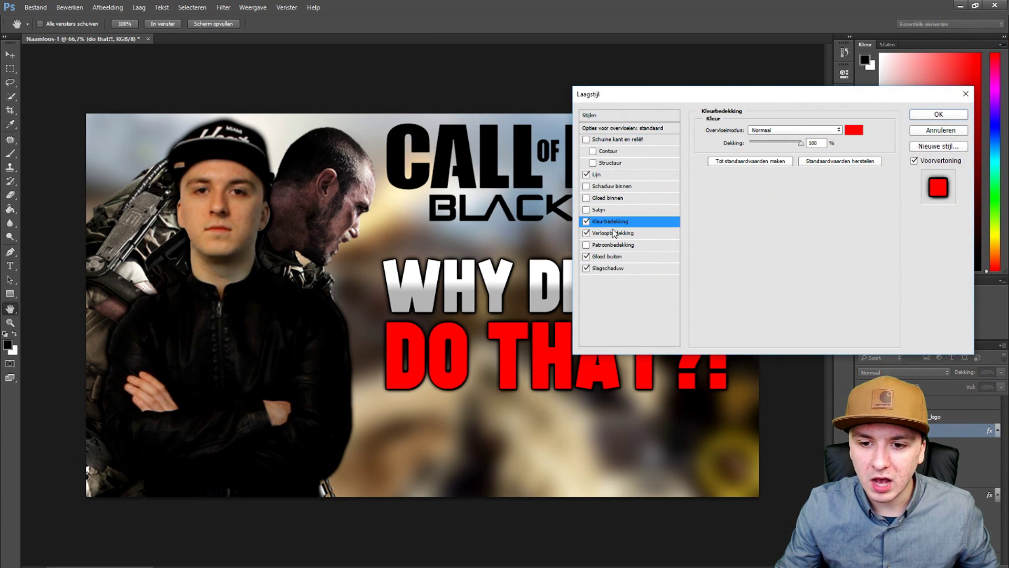
{"action": "left_click", "coordinate": [586, 221]}
{"action": "left_click", "coordinate": [608, 233]}
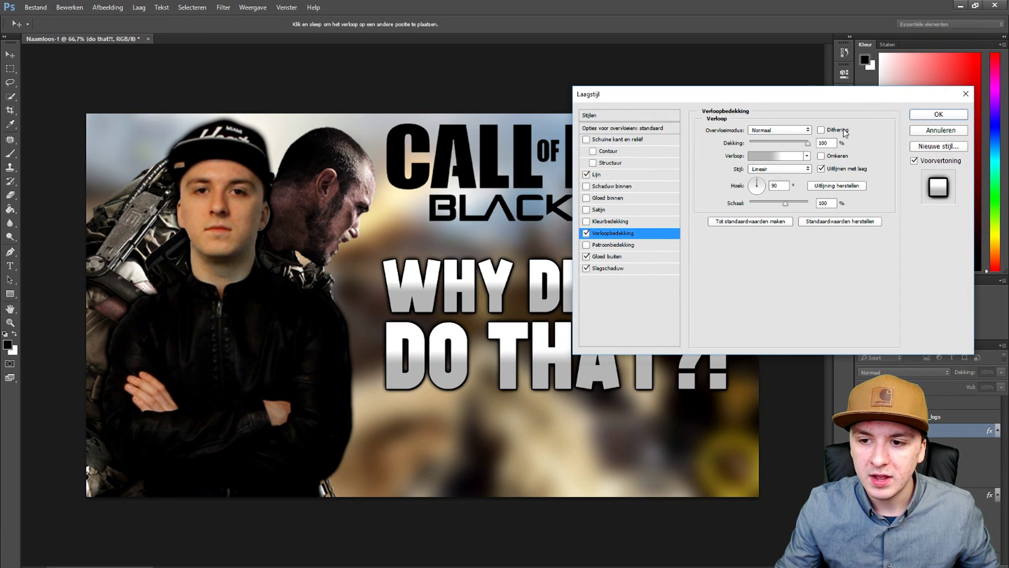
{"action": "left_click", "coordinate": [773, 155]}
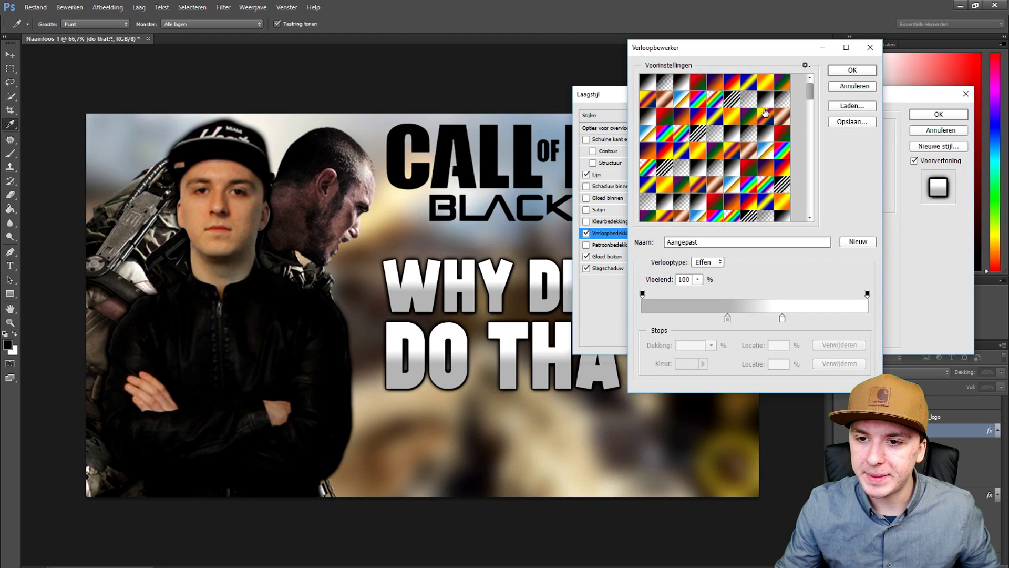
{"action": "left_click", "coordinate": [782, 81]}
{"action": "left_click", "coordinate": [732, 84]}
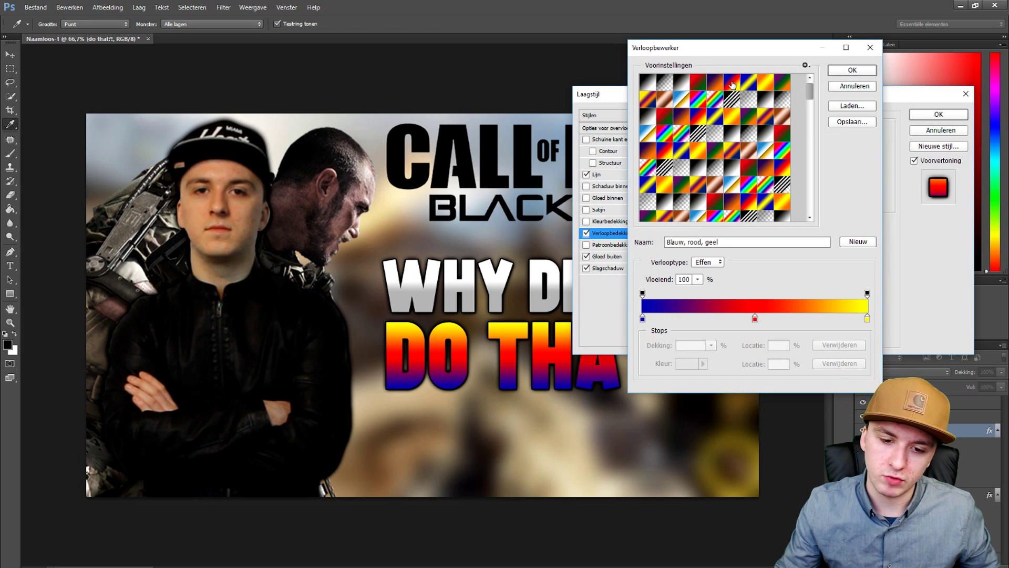
{"action": "left_click", "coordinate": [771, 86]}
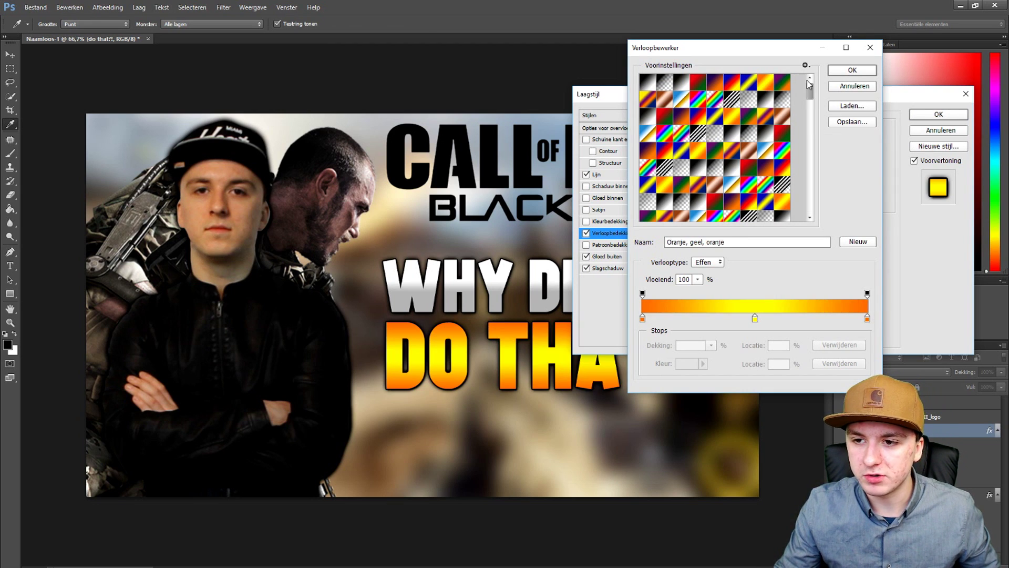
{"action": "left_click", "coordinate": [852, 70]}
{"action": "left_click", "coordinate": [941, 115]}
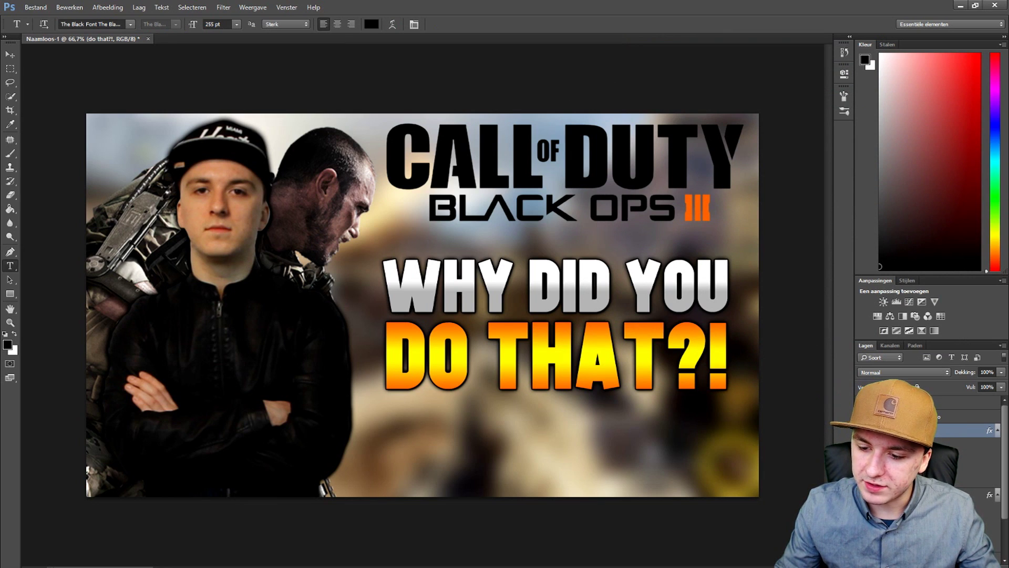
{"action": "left_click", "coordinate": [933, 494], "text": "ctrl"}
{"action": "left_click_drag", "start_coordinate": [580, 291], "coordinate": [577, 317]}
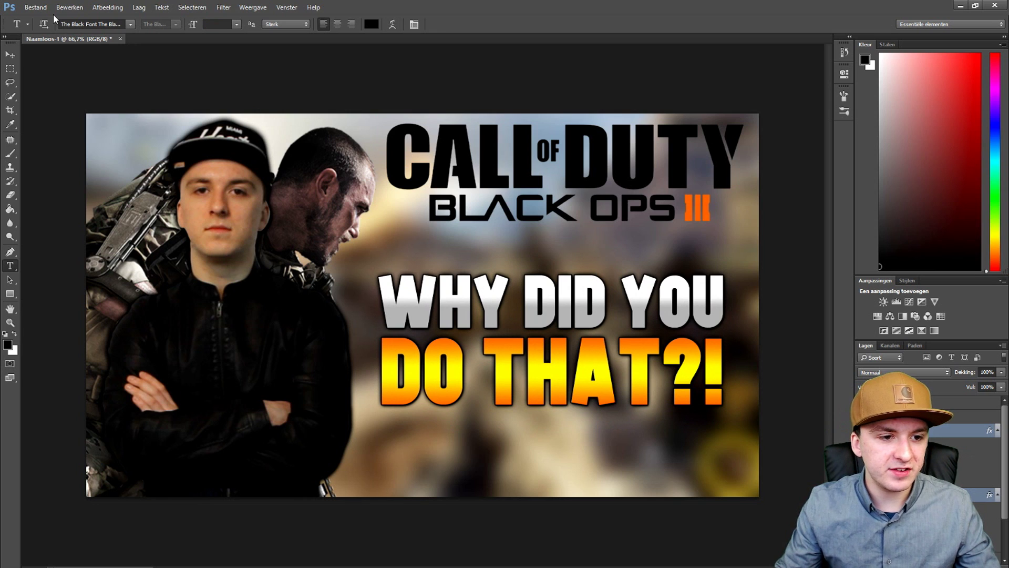
- Save a JPEG copy named Thumbnail.jpg in the '3 juni' Photoshop tutorial folder at Maximum quality
{"action": "left_click", "coordinate": [36, 8]}
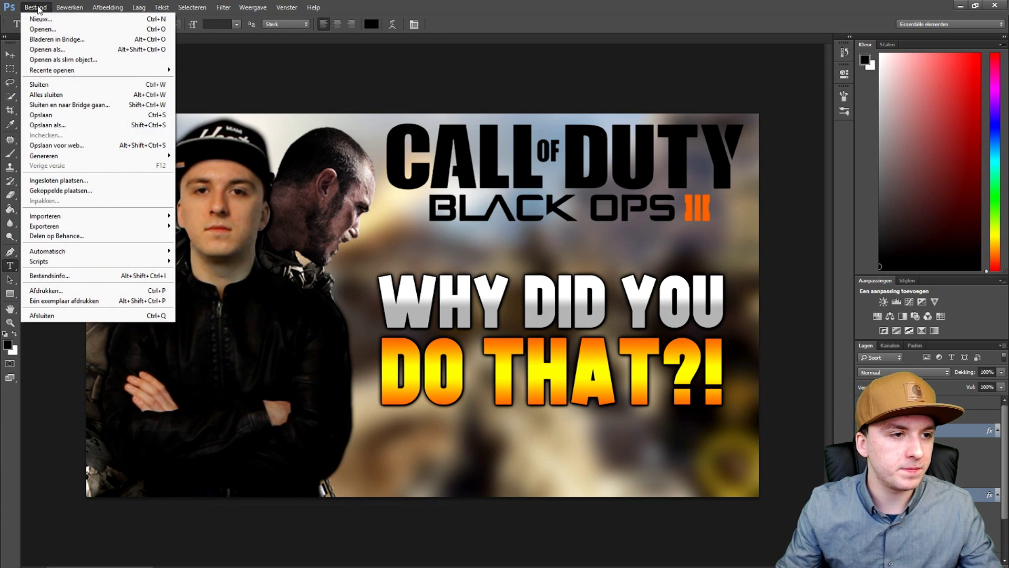
{"action": "left_click", "coordinate": [70, 126]}
{"action": "left_click", "coordinate": [273, 284]}
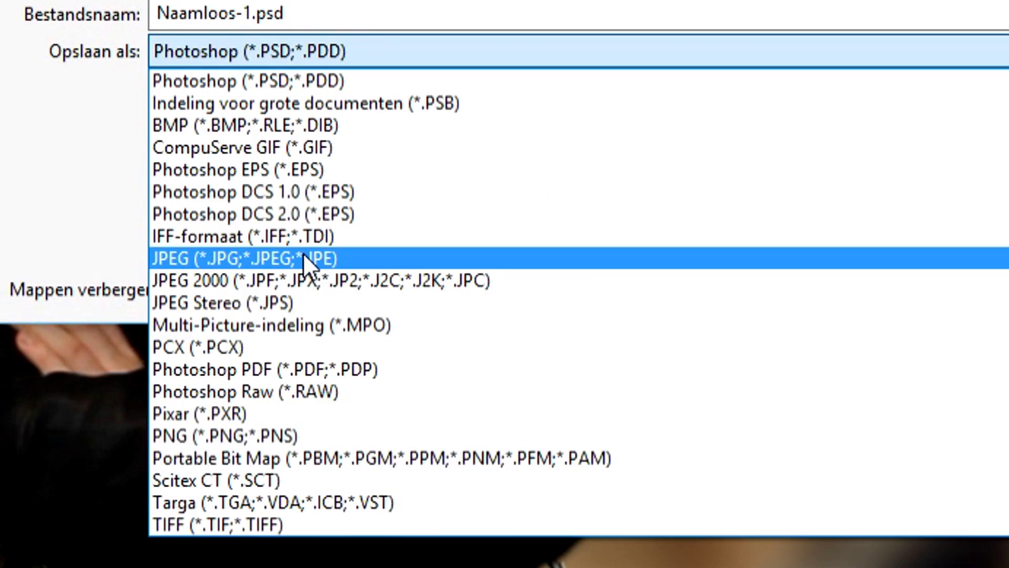
{"action": "left_click", "coordinate": [303, 258]}
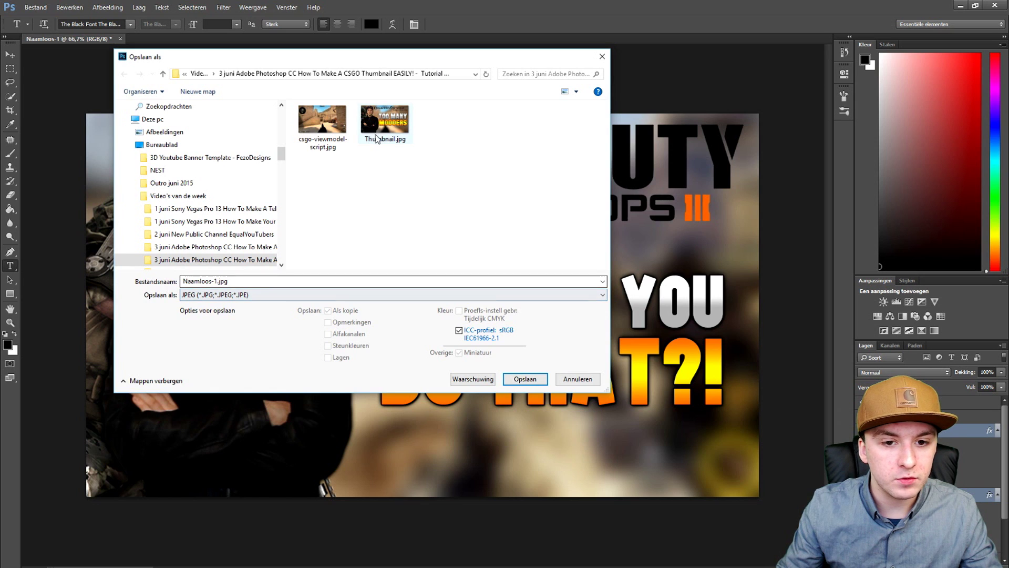
{"action": "left_click", "coordinate": [186, 74]}
{"action": "scroll", "coordinate": [241, 210], "scroll_direction": "down", "scroll_amount": 5}
{"action": "left_click", "coordinate": [197, 73]}
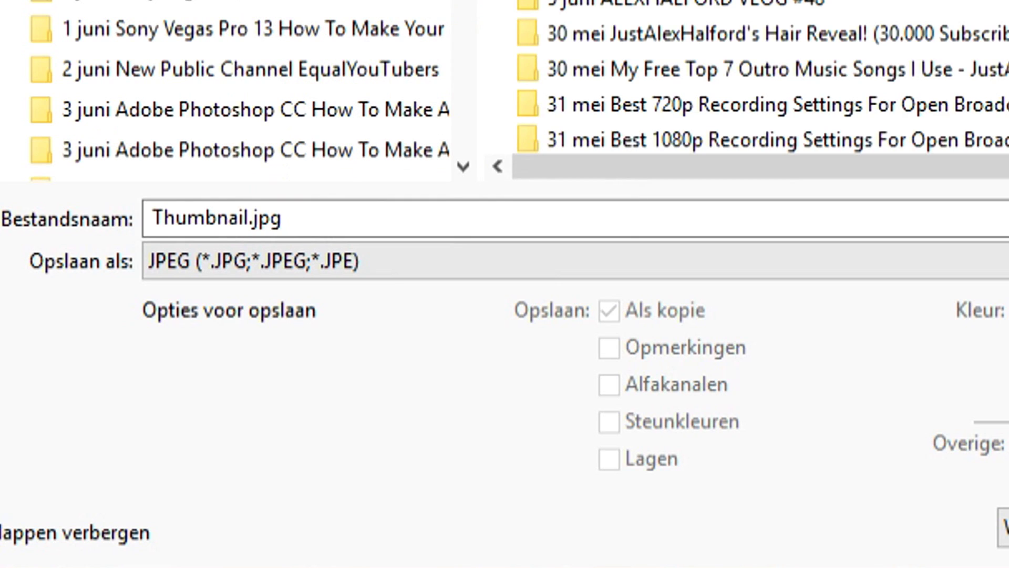
{"action": "double_click", "coordinate": [620, 2]}
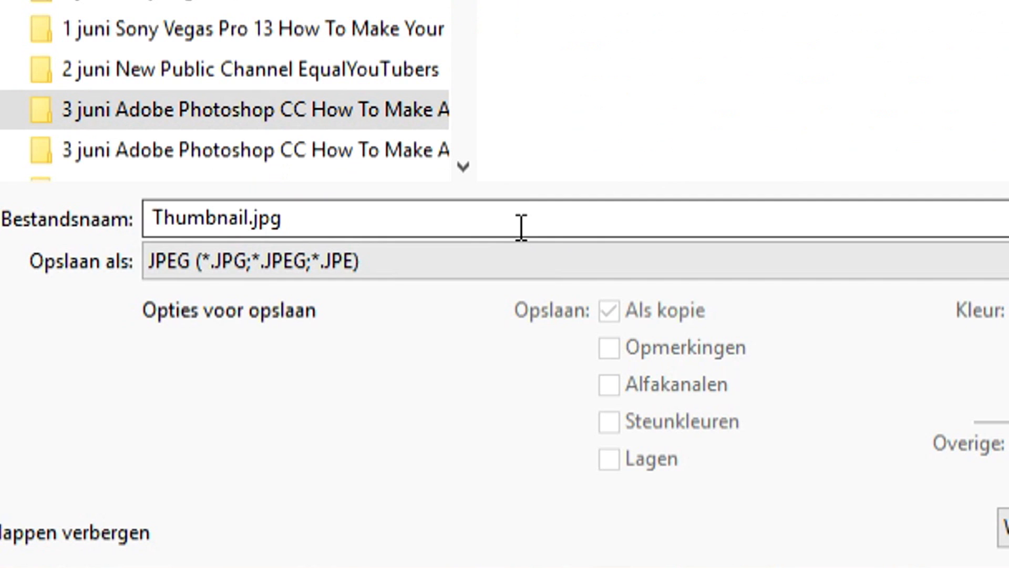
{"action": "left_click", "coordinate": [520, 226]}
{"action": "key", "text": "Return"}
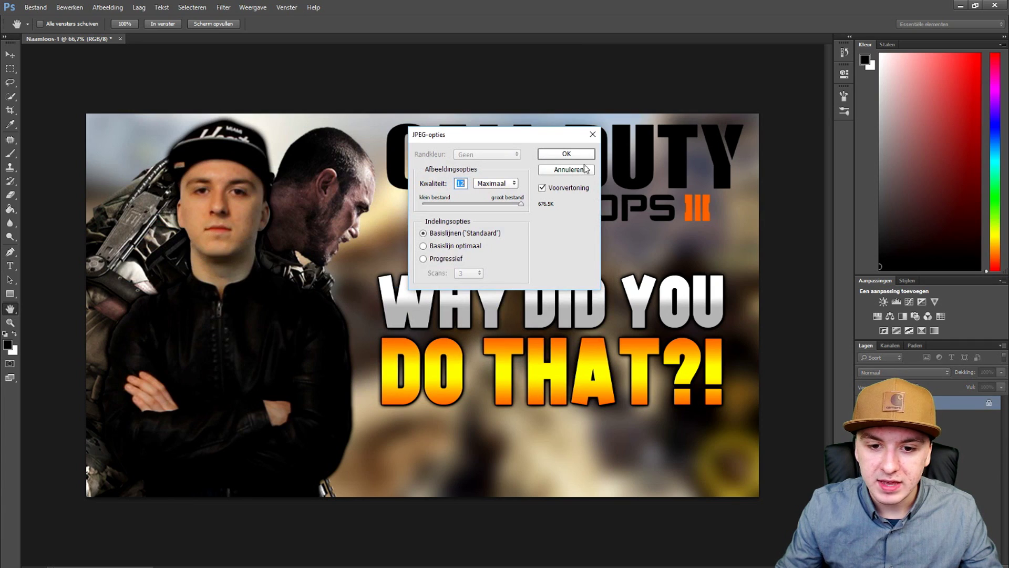
{"action": "left_click", "coordinate": [551, 154]}
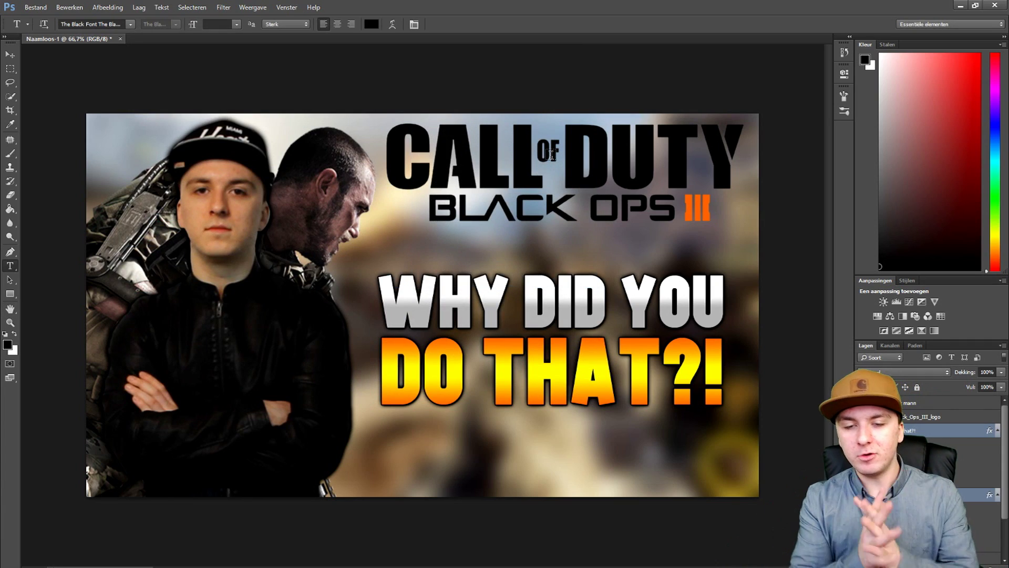